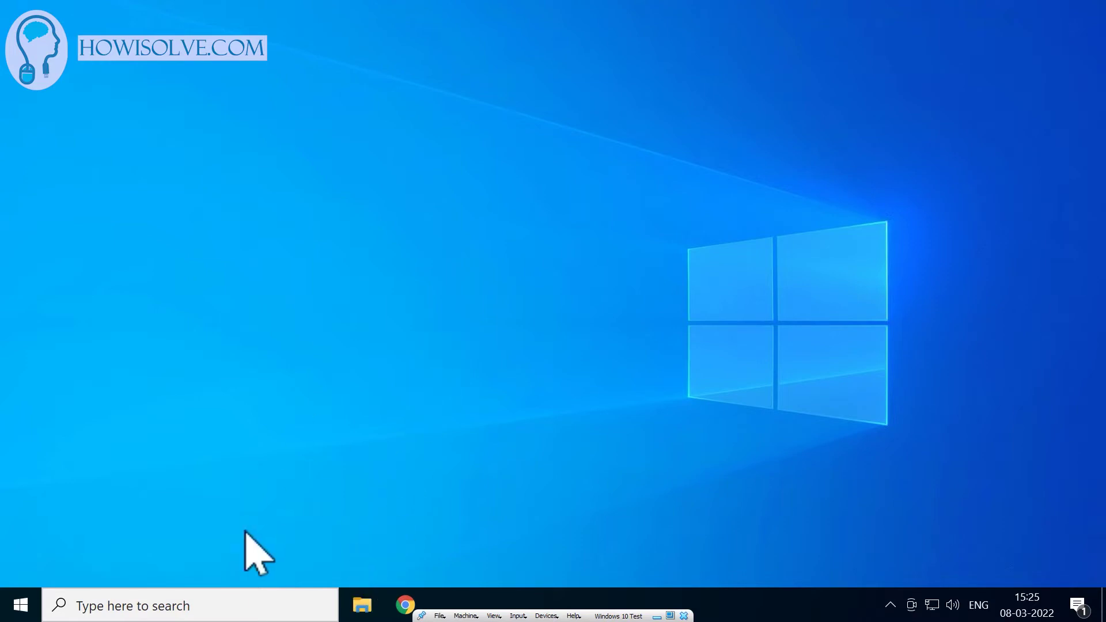
Step: Find This PC through taskbar search, maximize its window, and open USB Drive (E:)
left_click(230, 600)
type("thi")
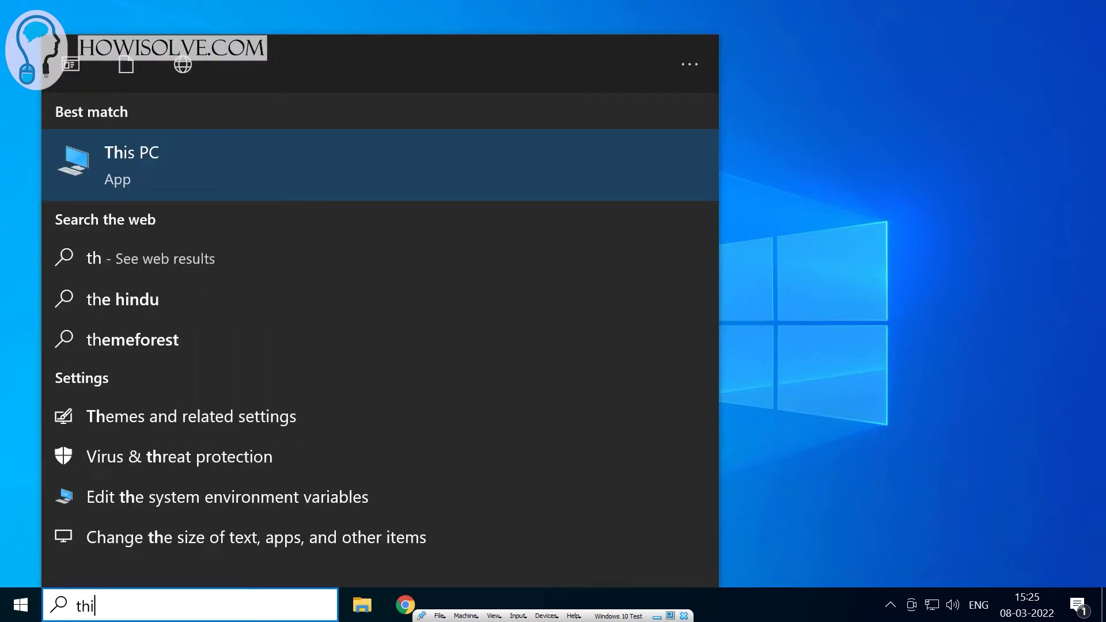
type("s")
key("Return")
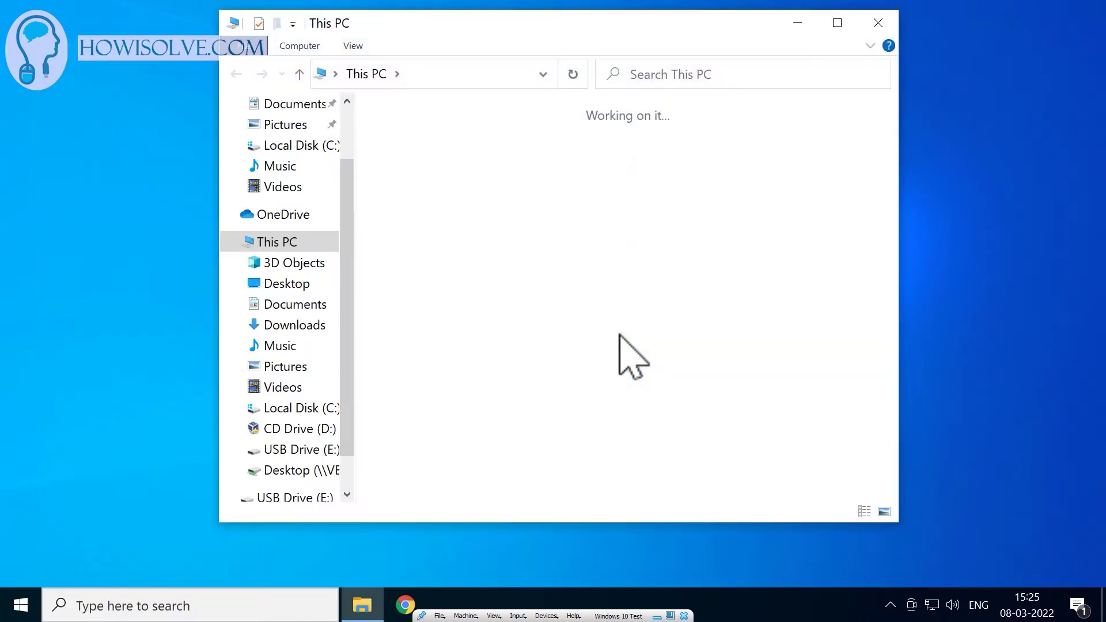
left_click(837, 23)
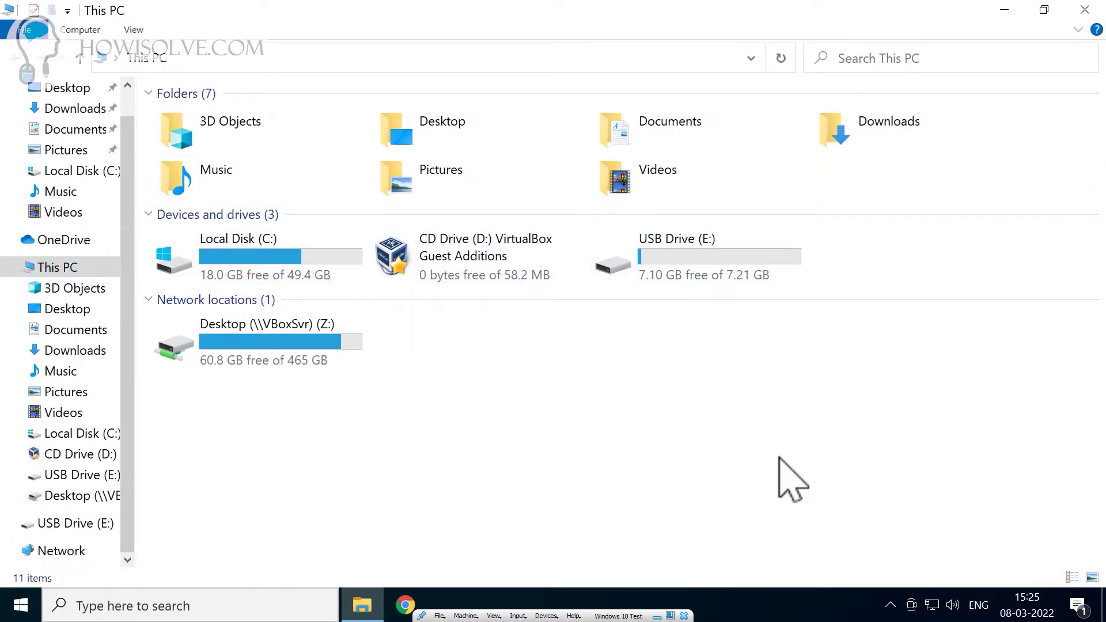
double_click(690, 249)
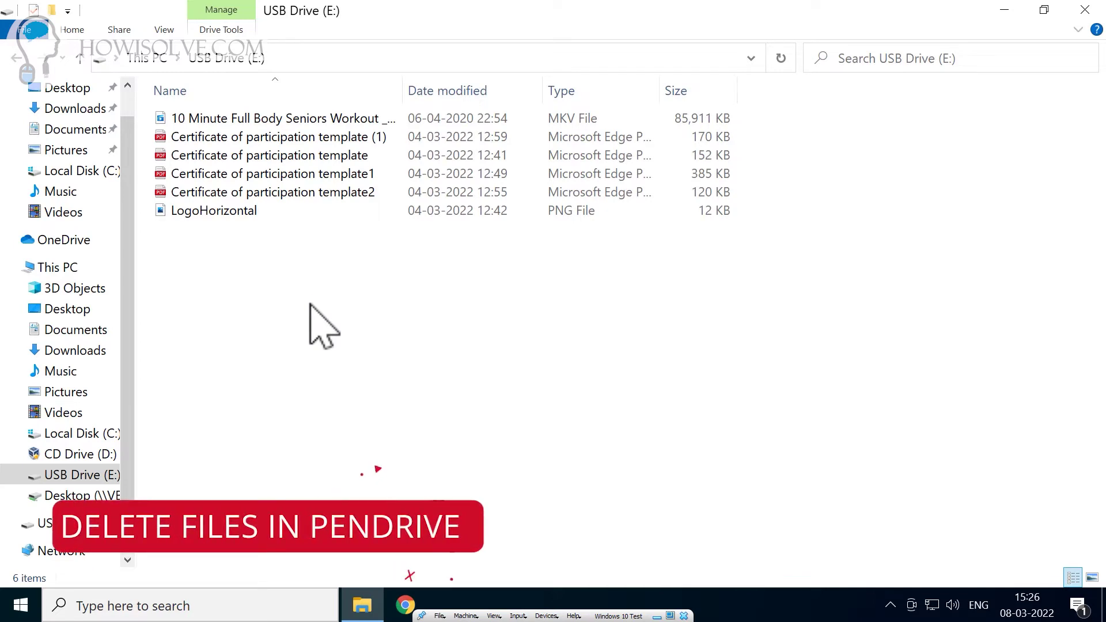
Step: Select all six files on USB Drive (E:) and permanently delete them
key("ctrl+a")
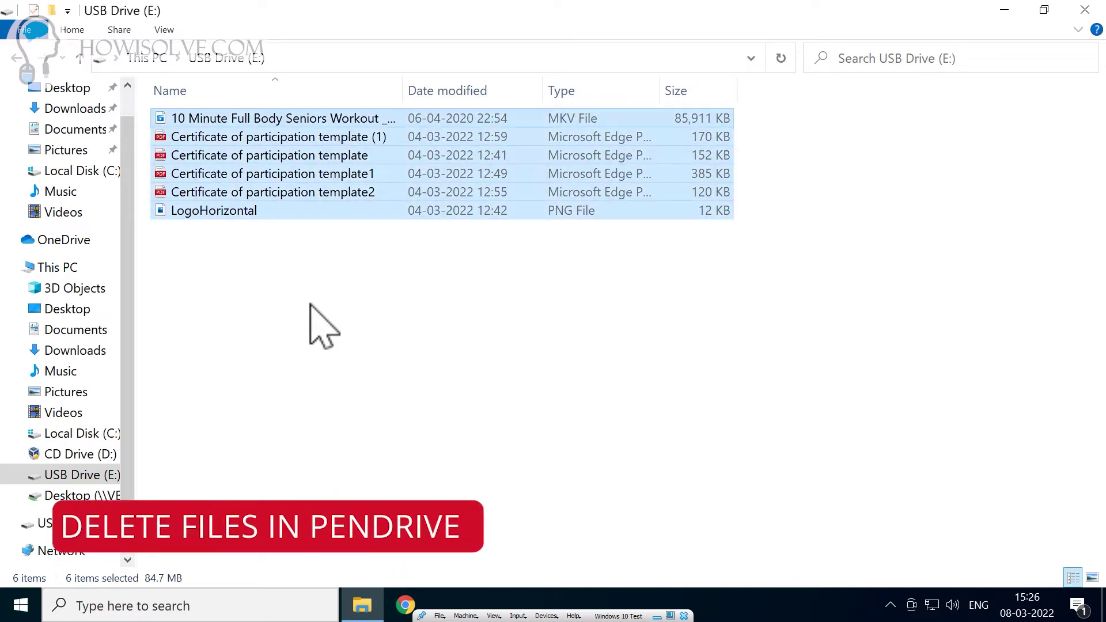
left_click(310, 305)
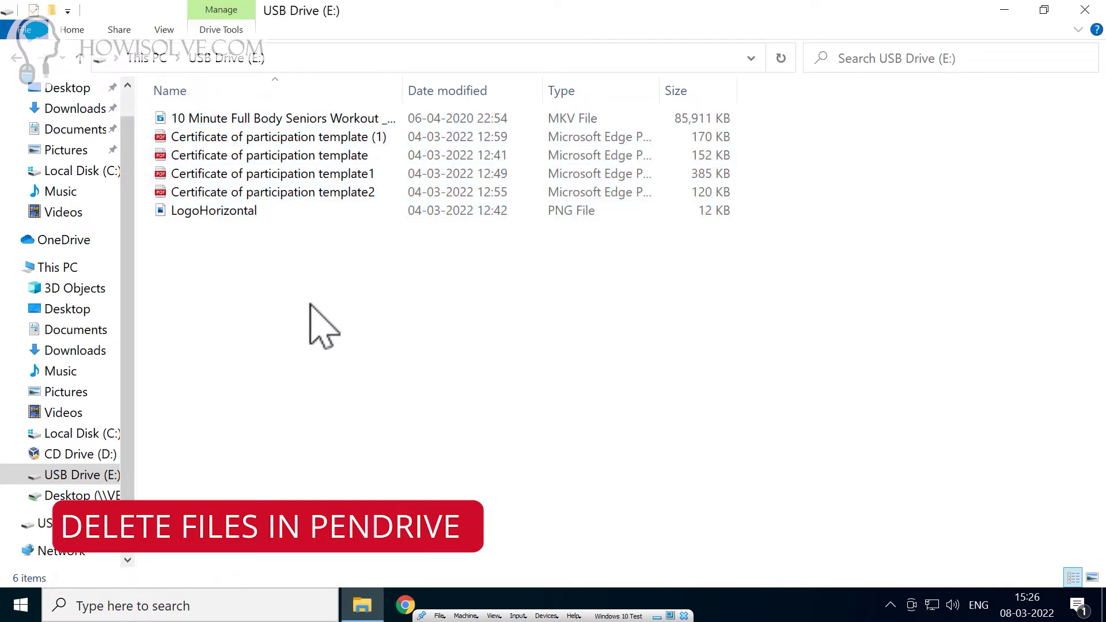
key("ctrl+a")
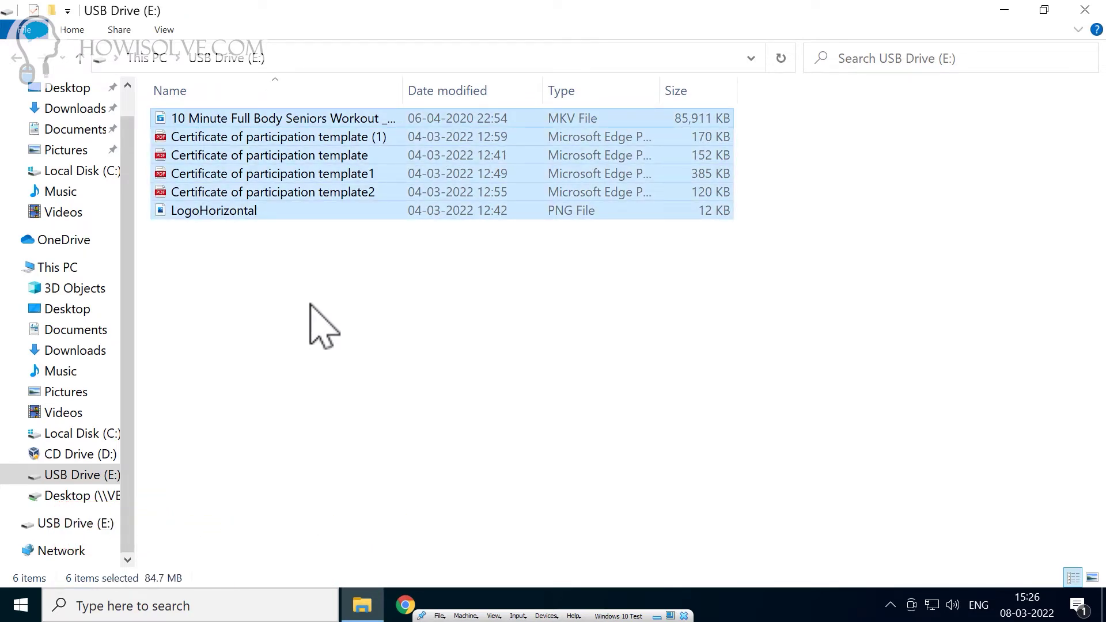
right_click(268, 209)
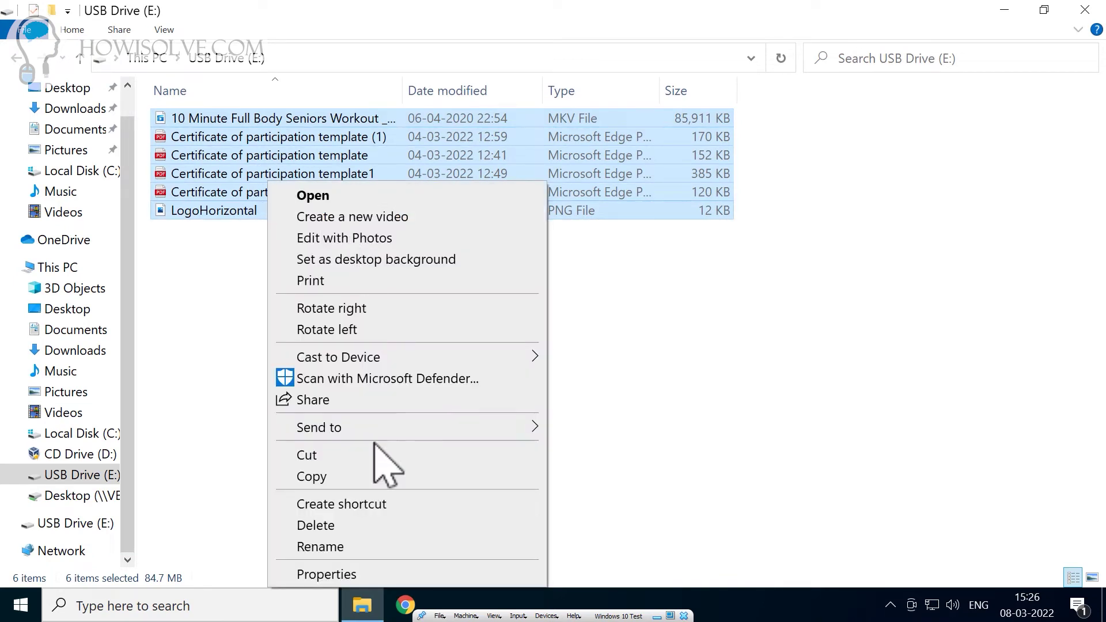
left_click(316, 526)
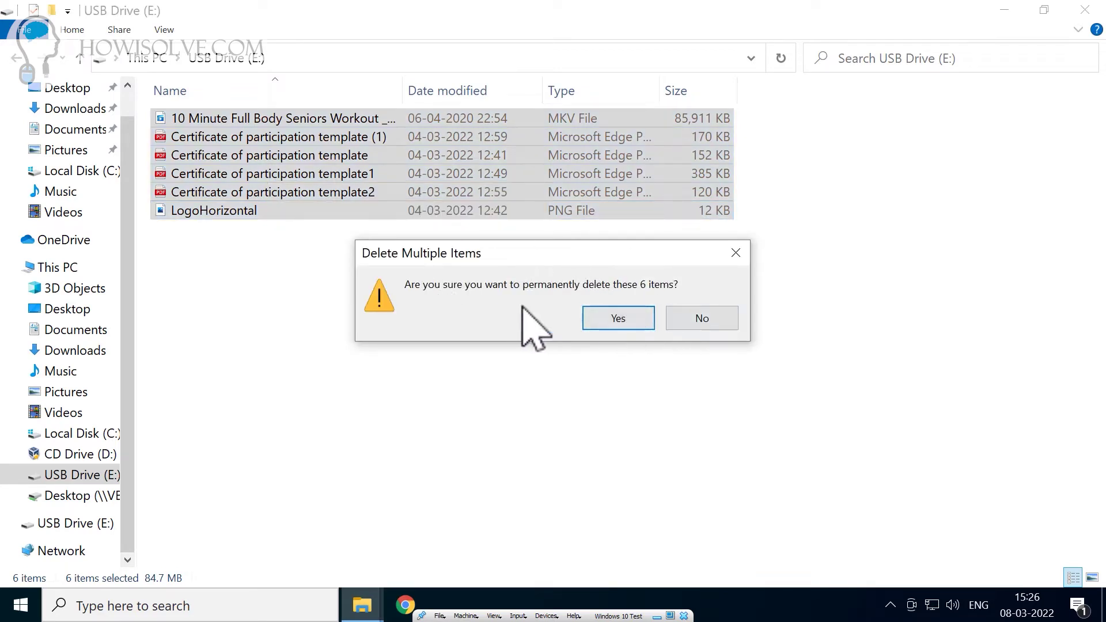
left_click(619, 321)
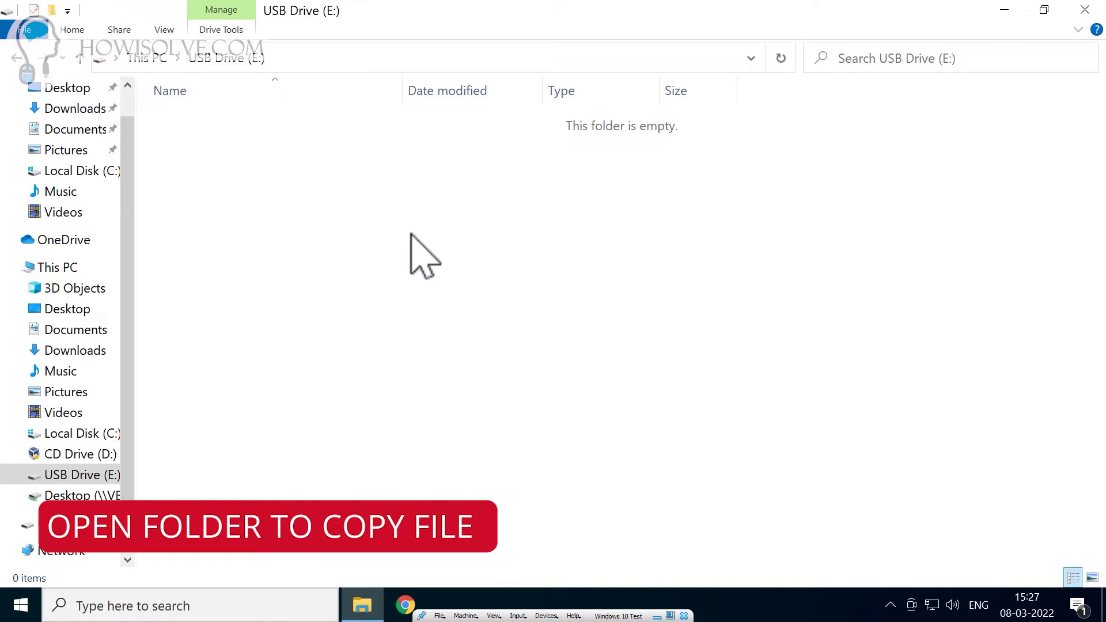
Step: In Downloads, copy the 'Certificate of participation template' PDF to the clipboard
left_click(77, 112)
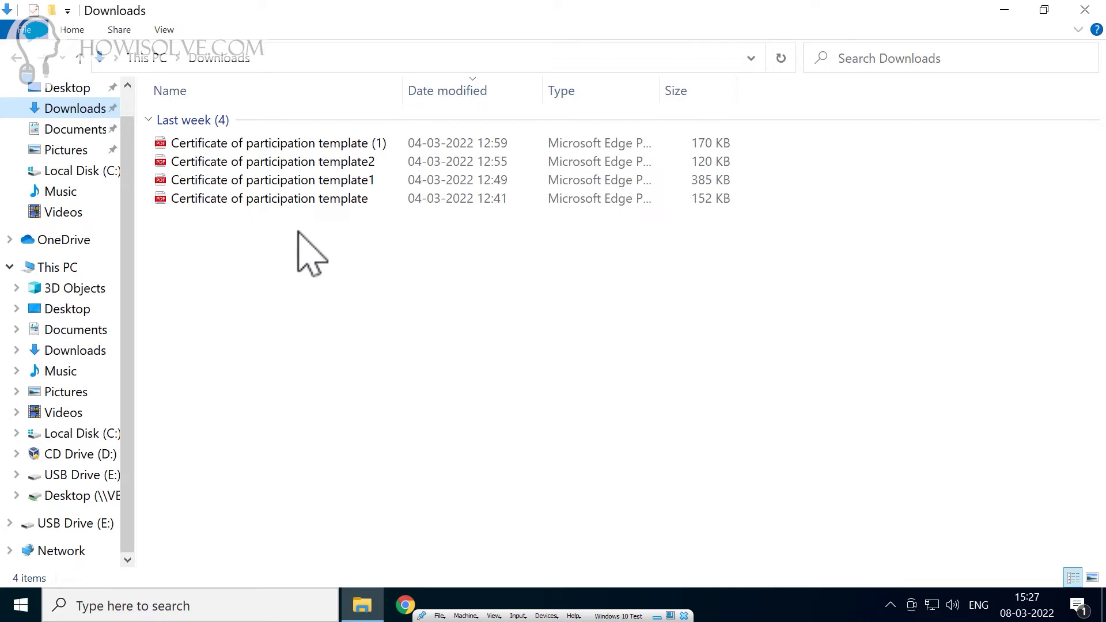
right_click(310, 201)
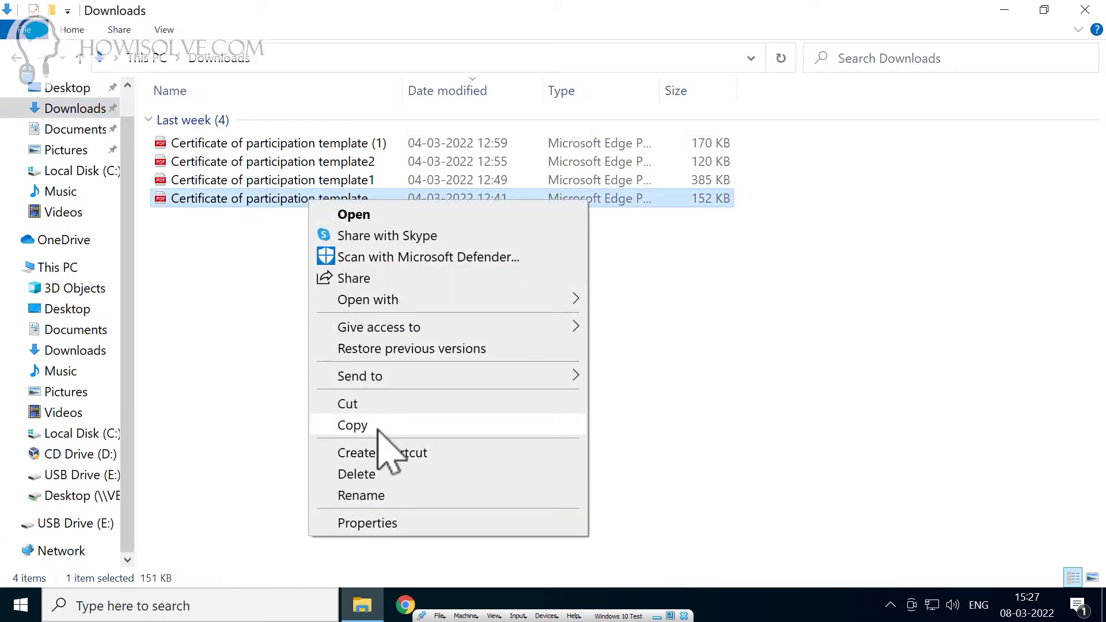
left_click(375, 429)
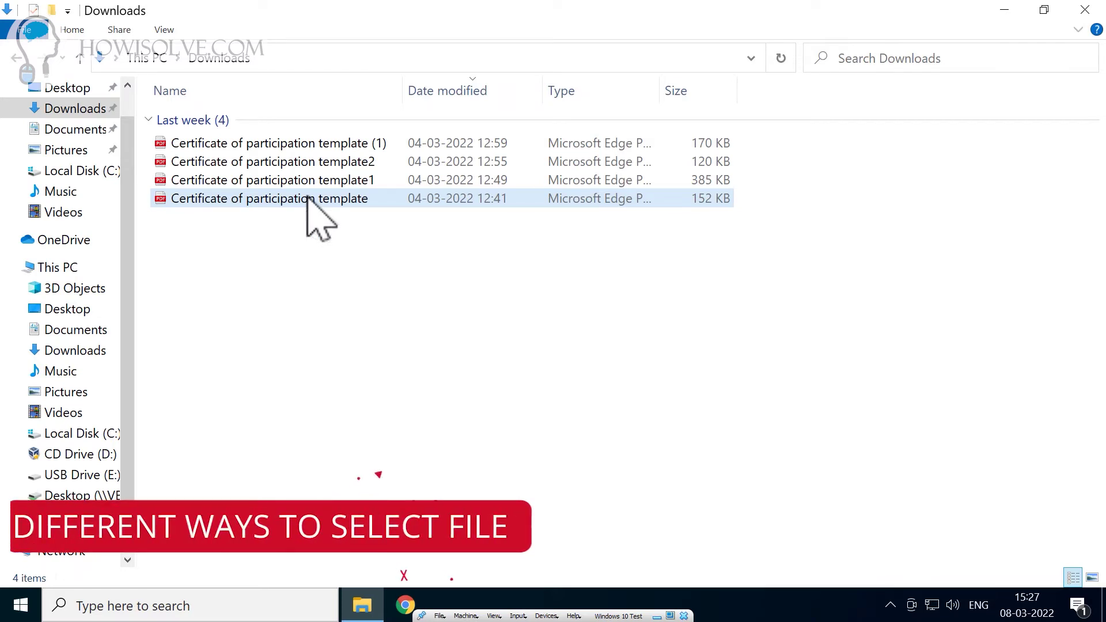
left_click(297, 239)
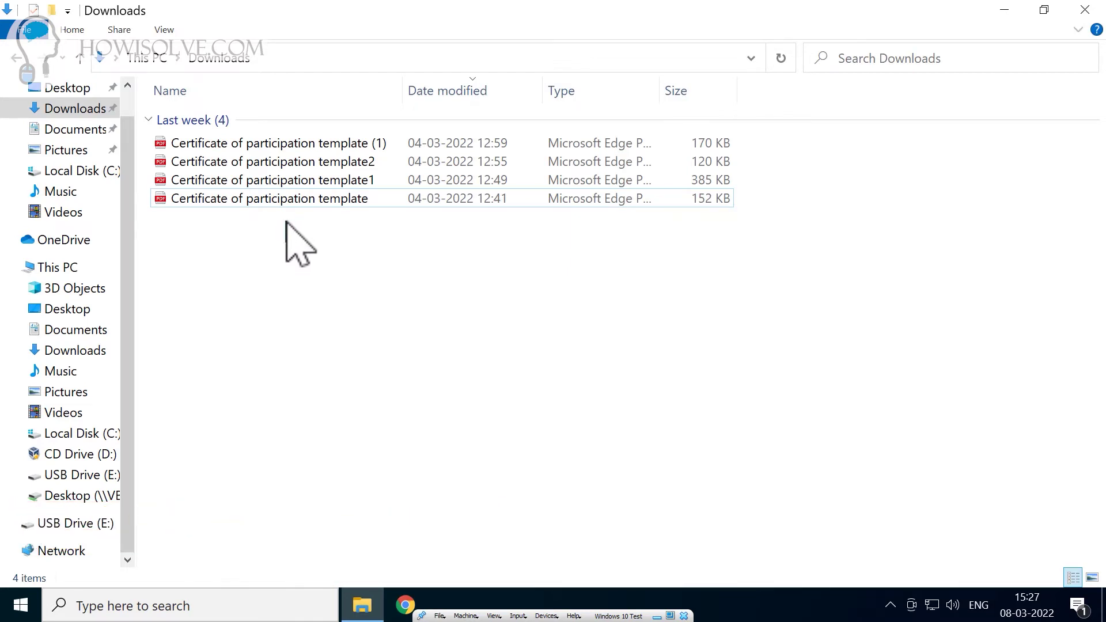
Step: Select the certificate PDFs by marquee drag, Ctrl+A and Ctrl+click, clearing each selection
left_click_drag(288, 242, 296, 142)
left_click(302, 270)
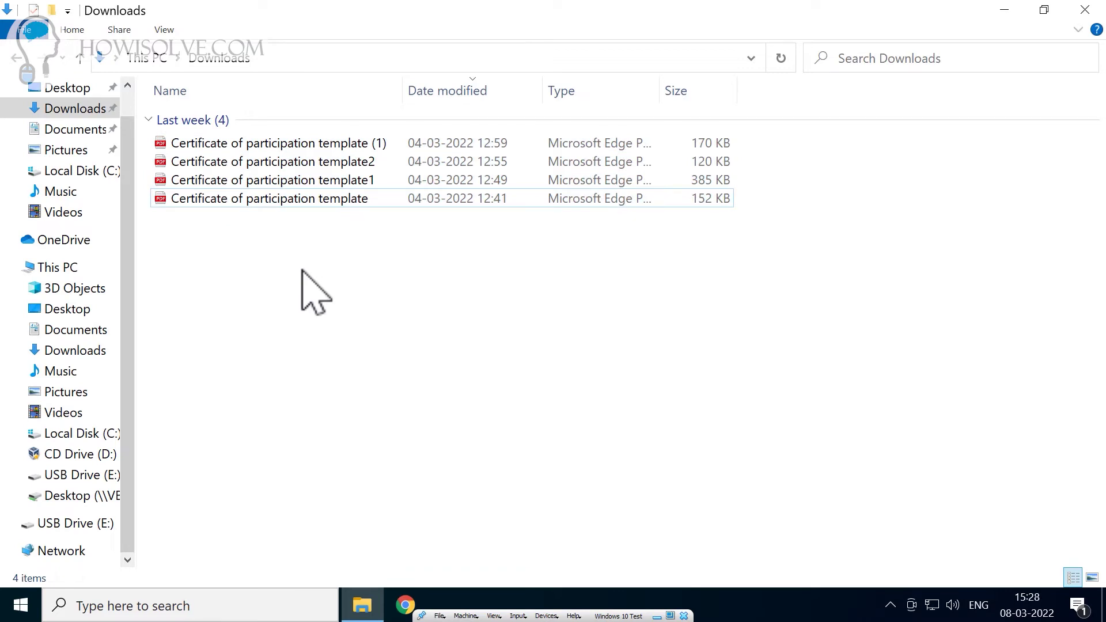
key("ctrl+a")
left_click(301, 269)
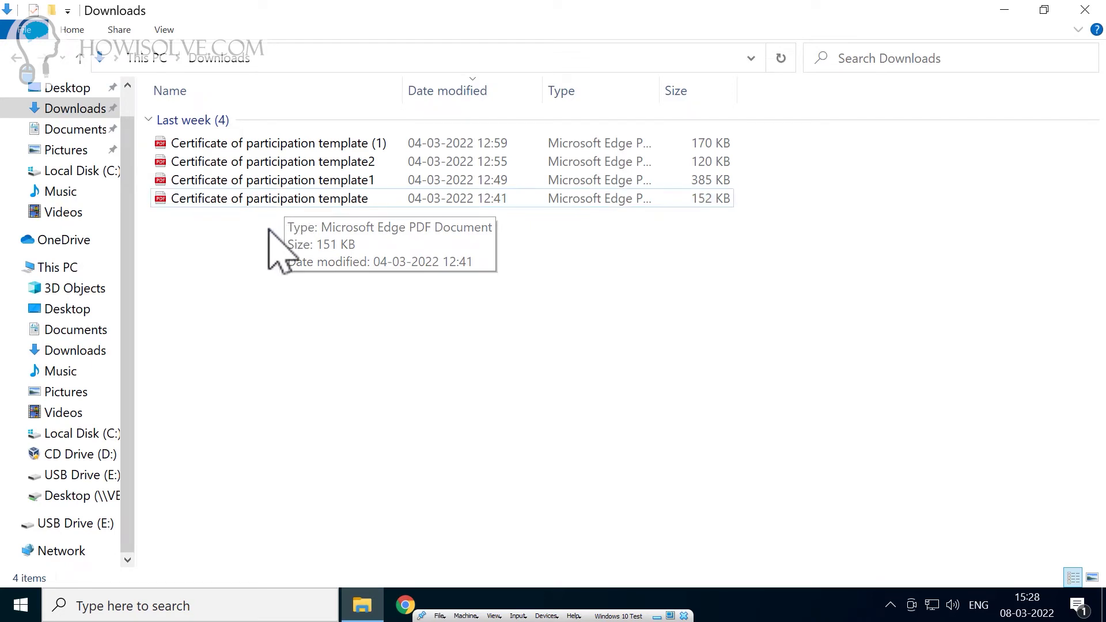
left_click(275, 203)
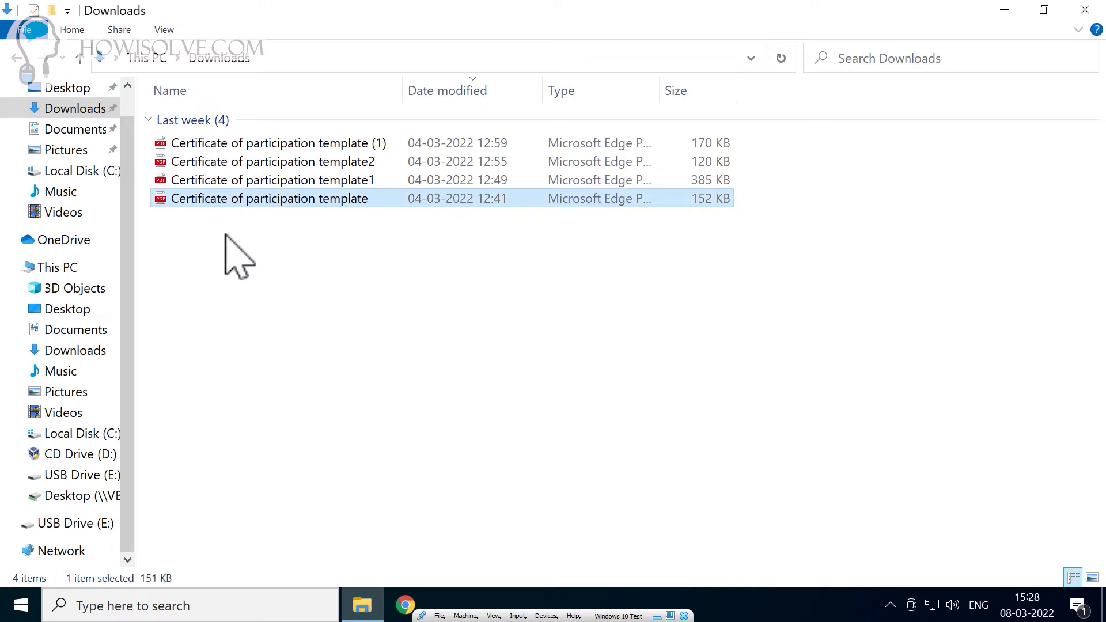
left_click(257, 164, "ctrl")
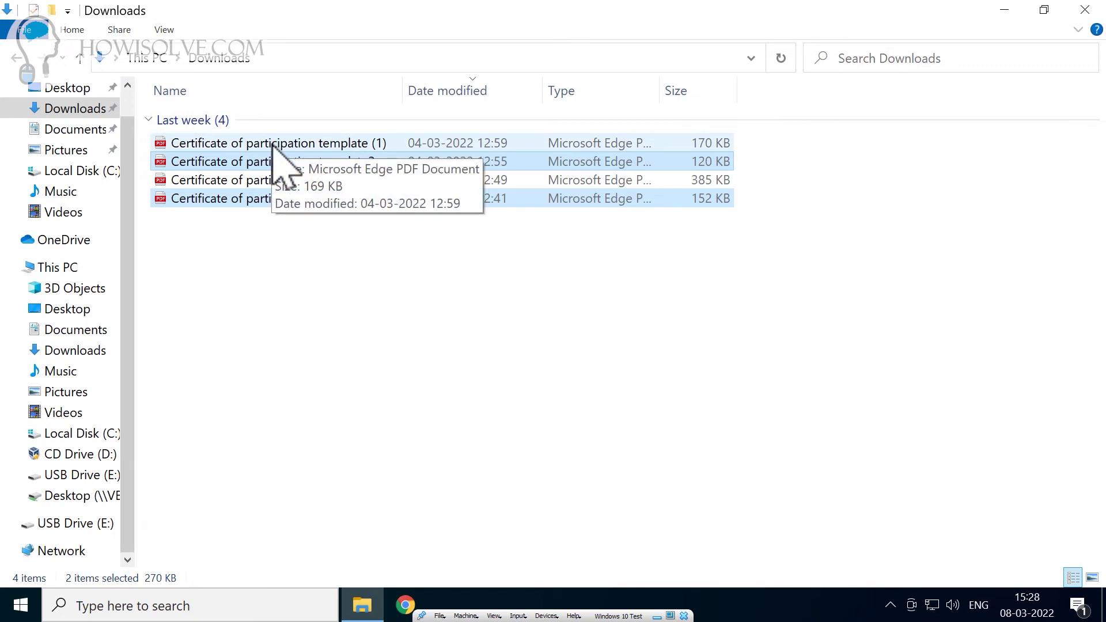
left_click(273, 147, "ctrl")
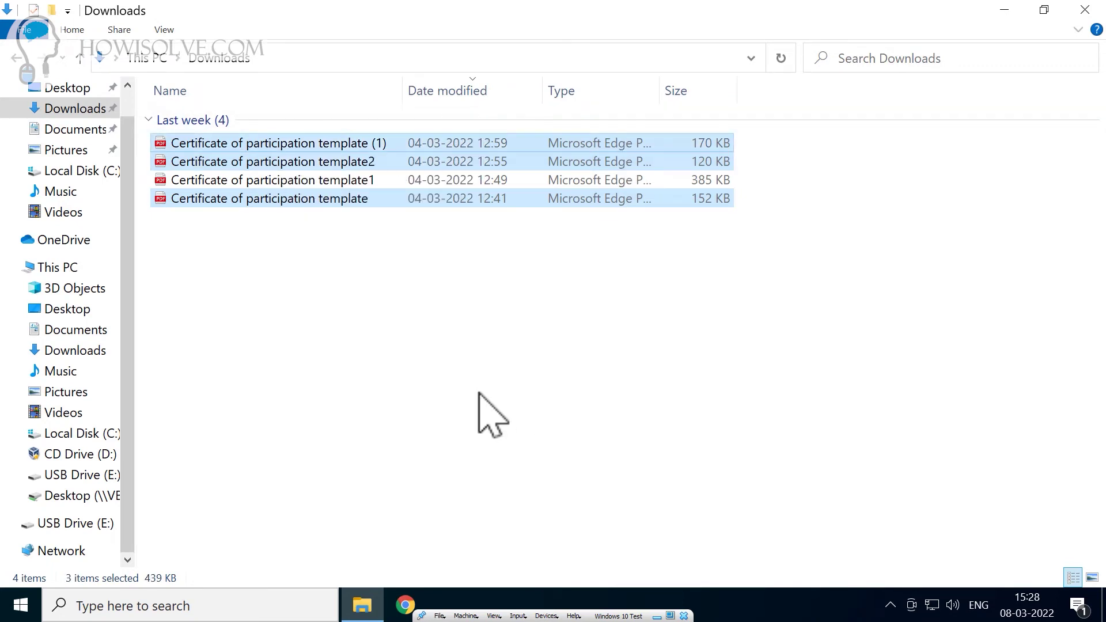
left_click(398, 293)
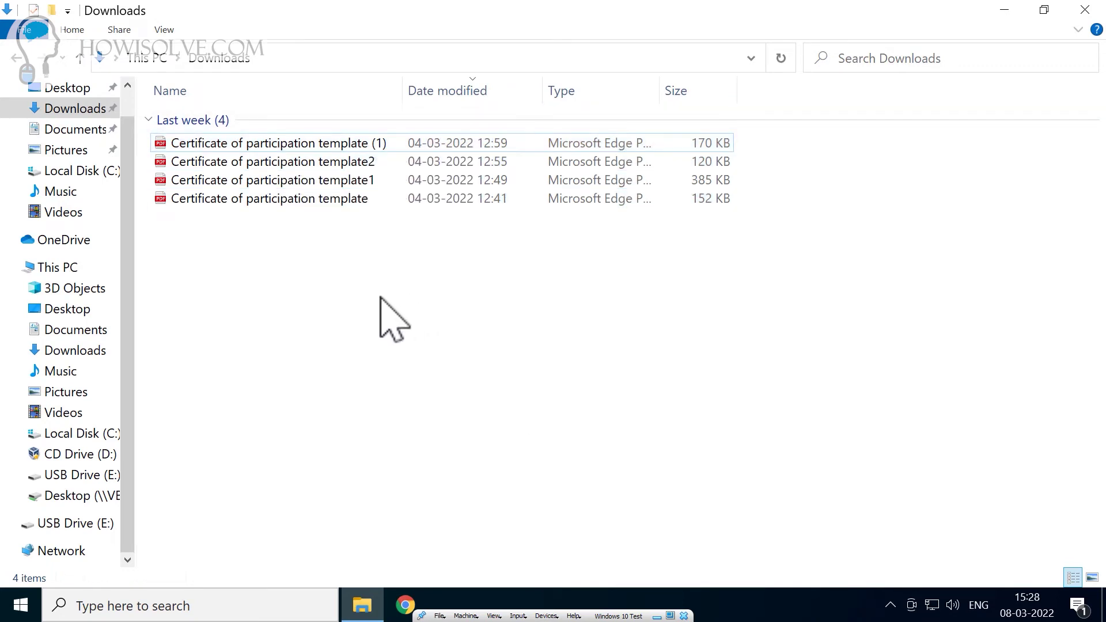
Step: Copy the 'Certificate of participation template' PDF
left_click(330, 200)
right_click(330, 200)
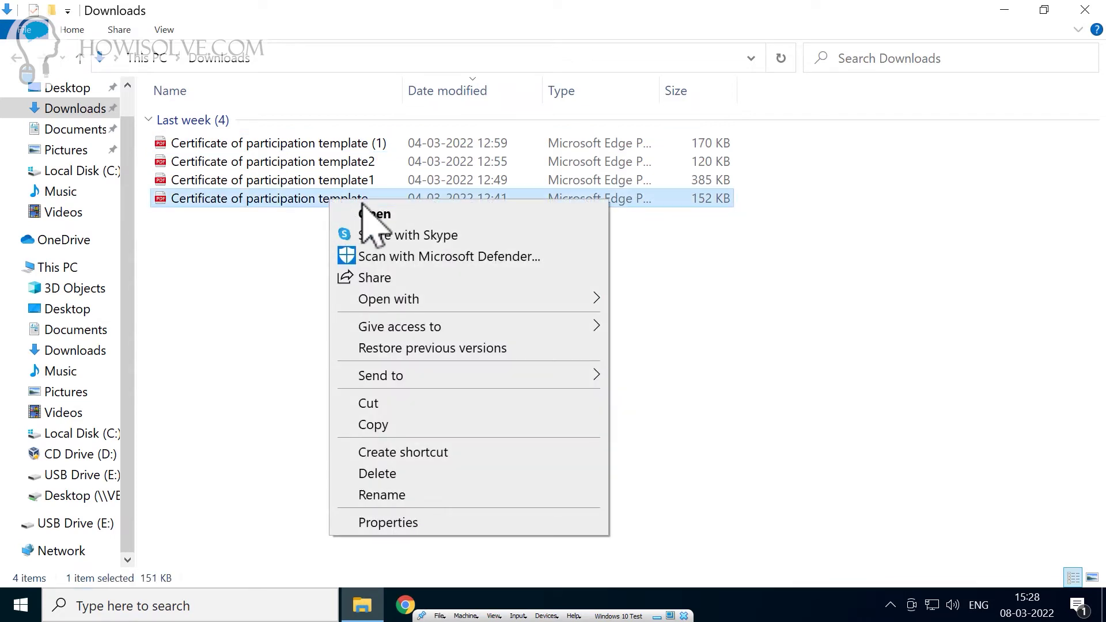
left_click(425, 422)
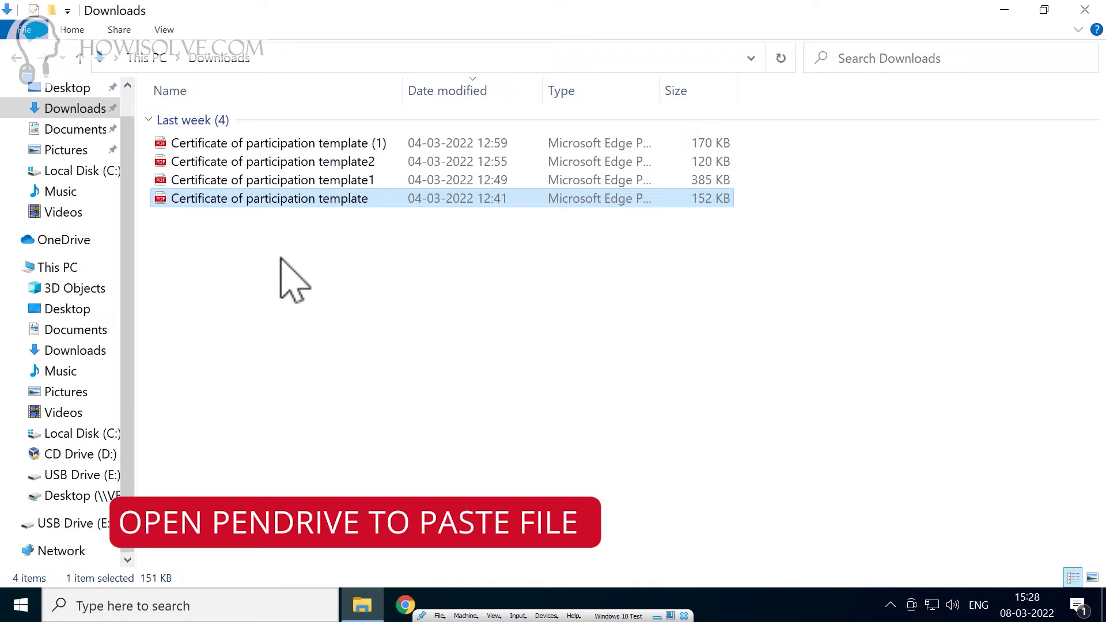
Step: Paste the certificate PDF onto the empty USB Drive (E:), then return to Downloads
left_click(86, 475)
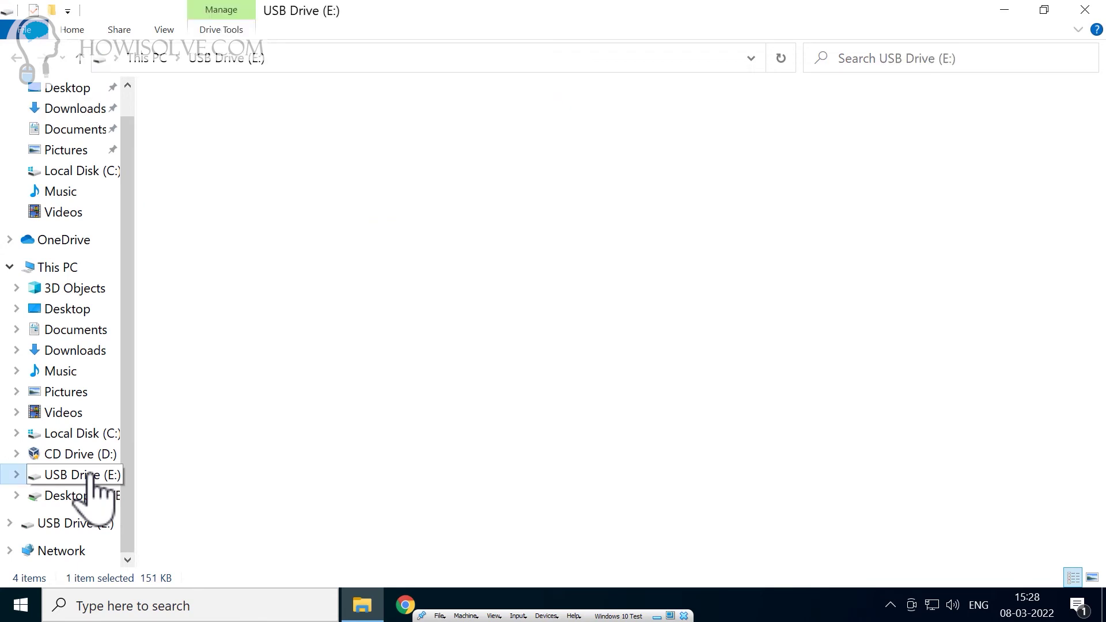
right_click(308, 215)
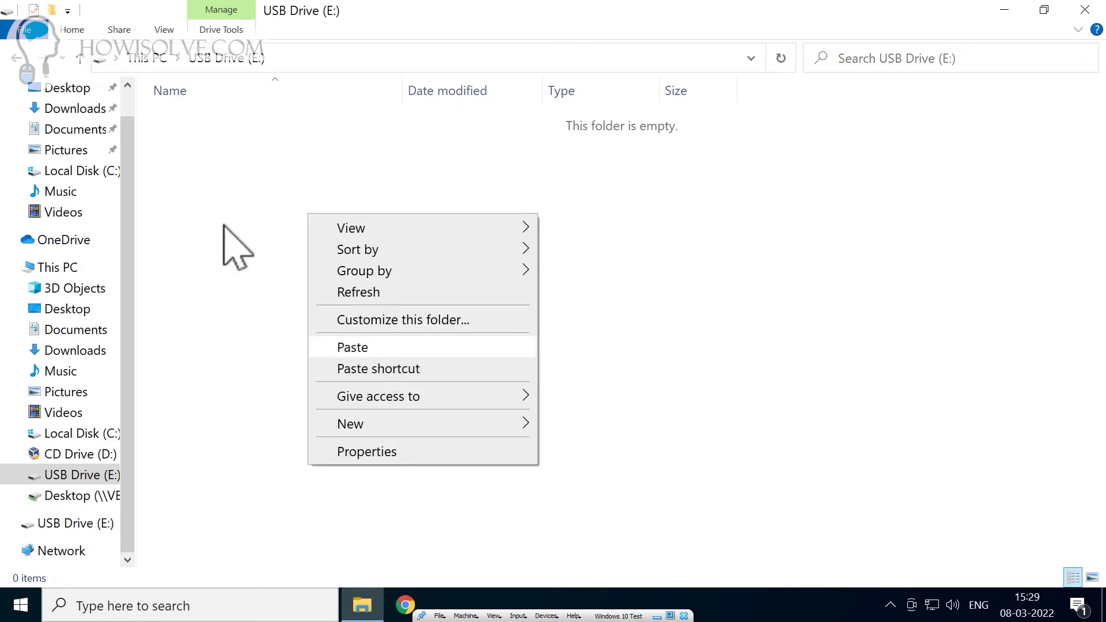
left_click(252, 184)
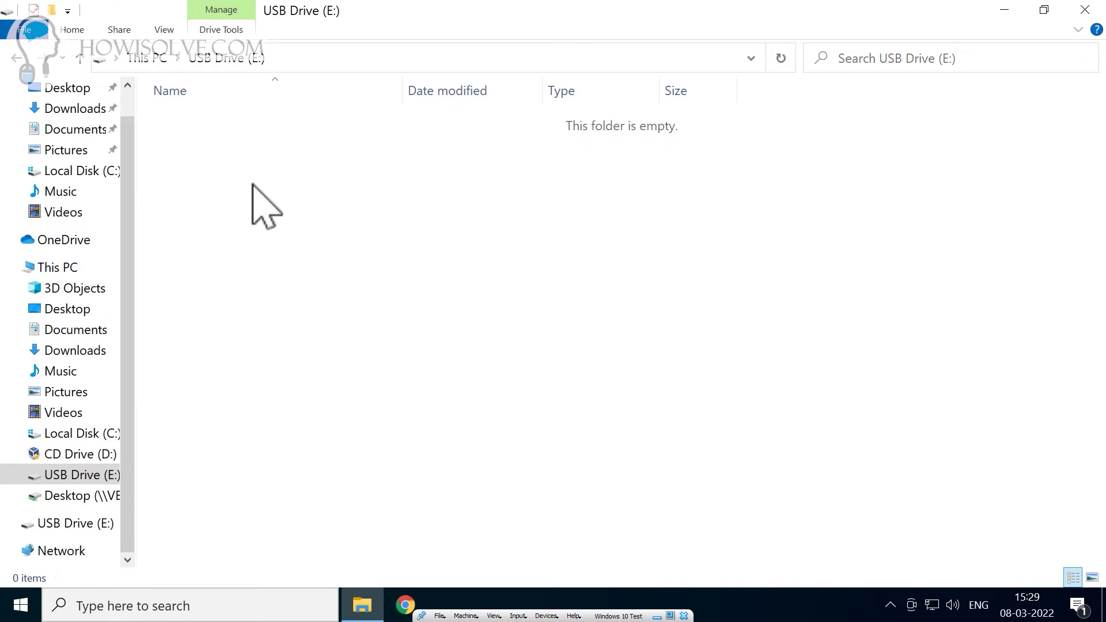
key("ctrl+v")
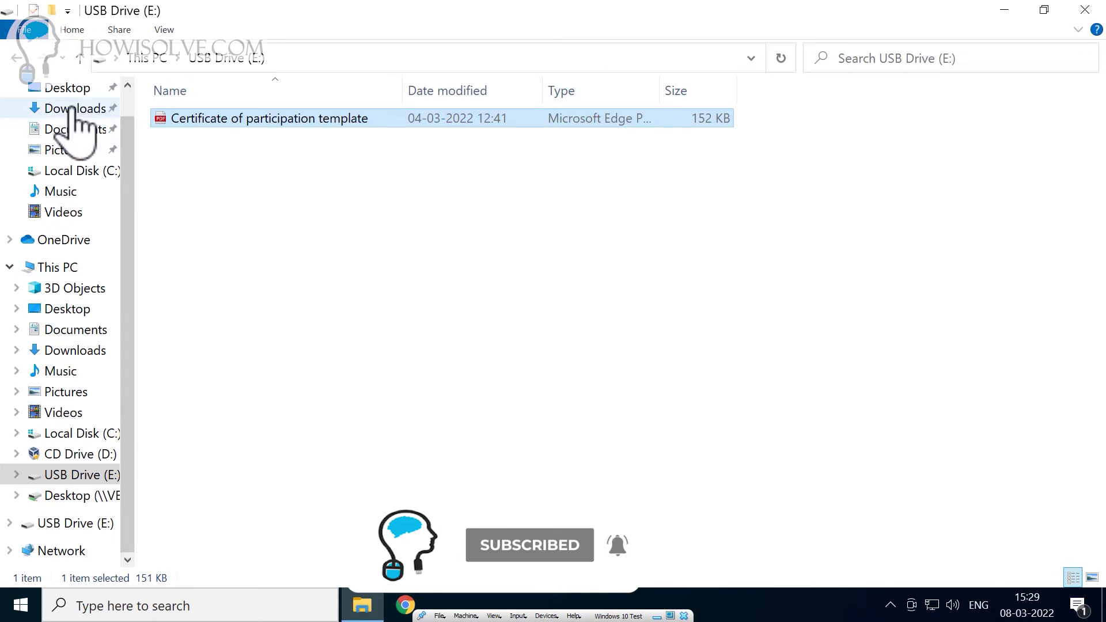
left_click(44, 108)
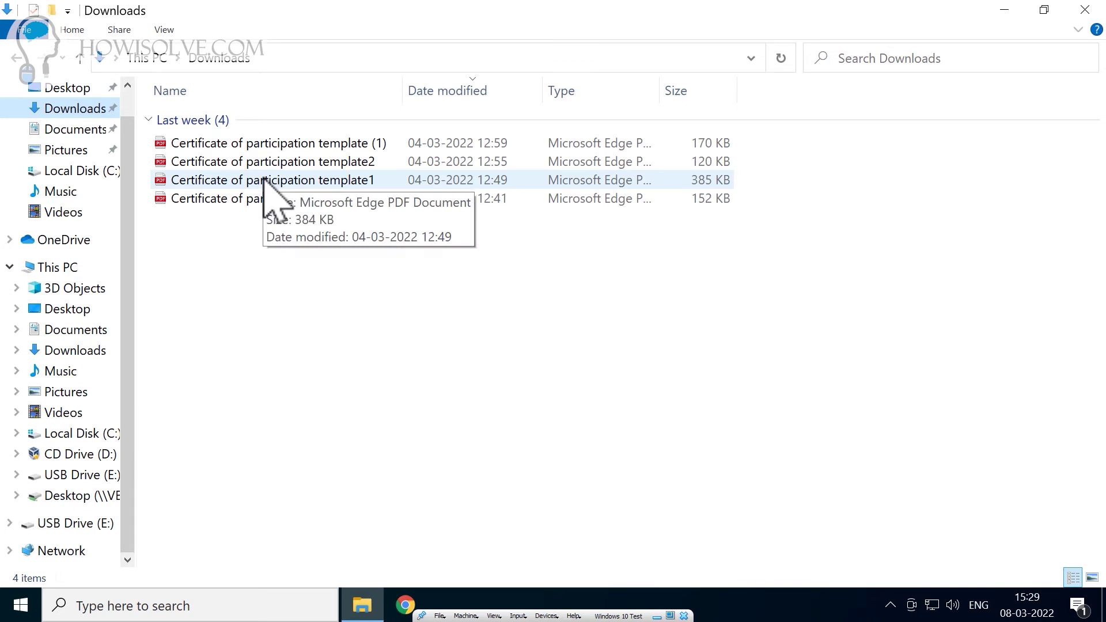
Step: Move 'Certificate of participation template1' (385 KB) from Downloads onto USB Drive (E:)
key("Down")
left_click(274, 180)
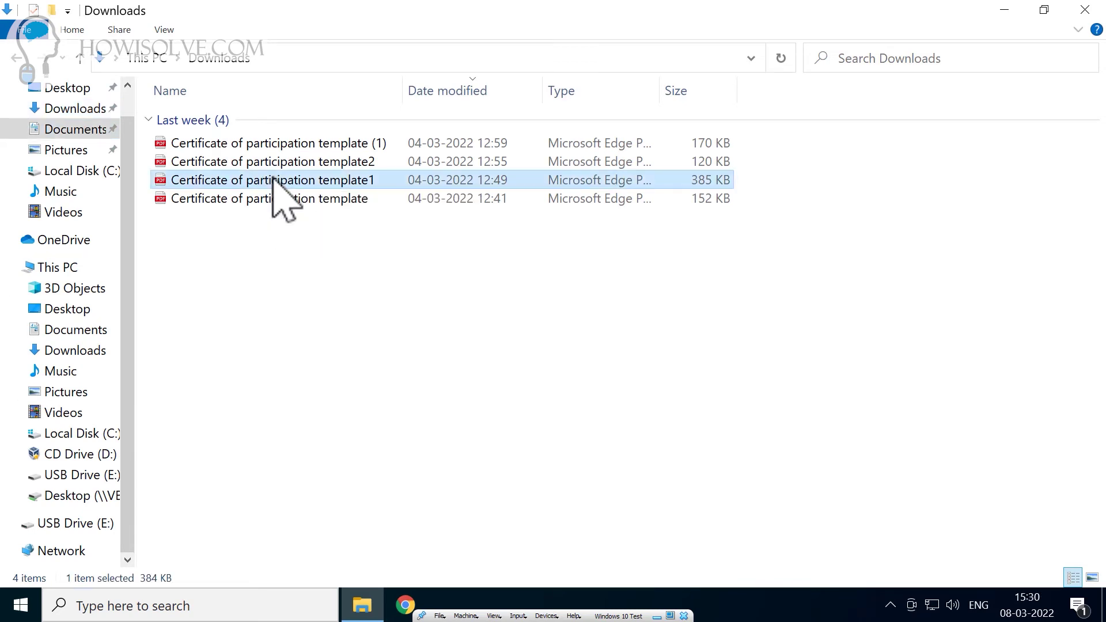
left_click(83, 479)
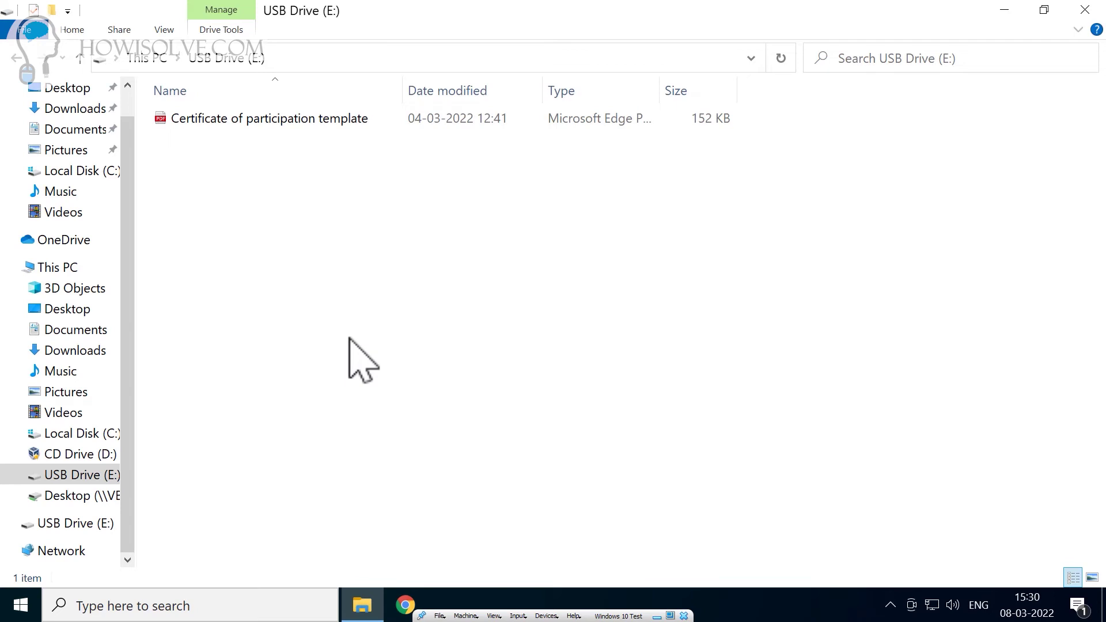
key("ctrl+v")
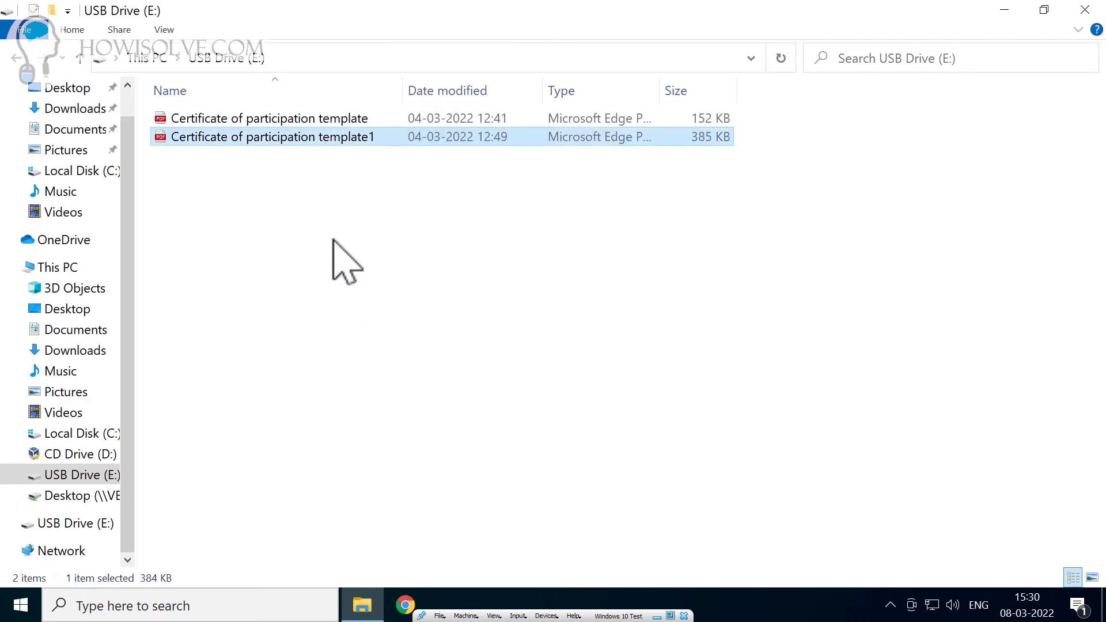
left_click(72, 109)
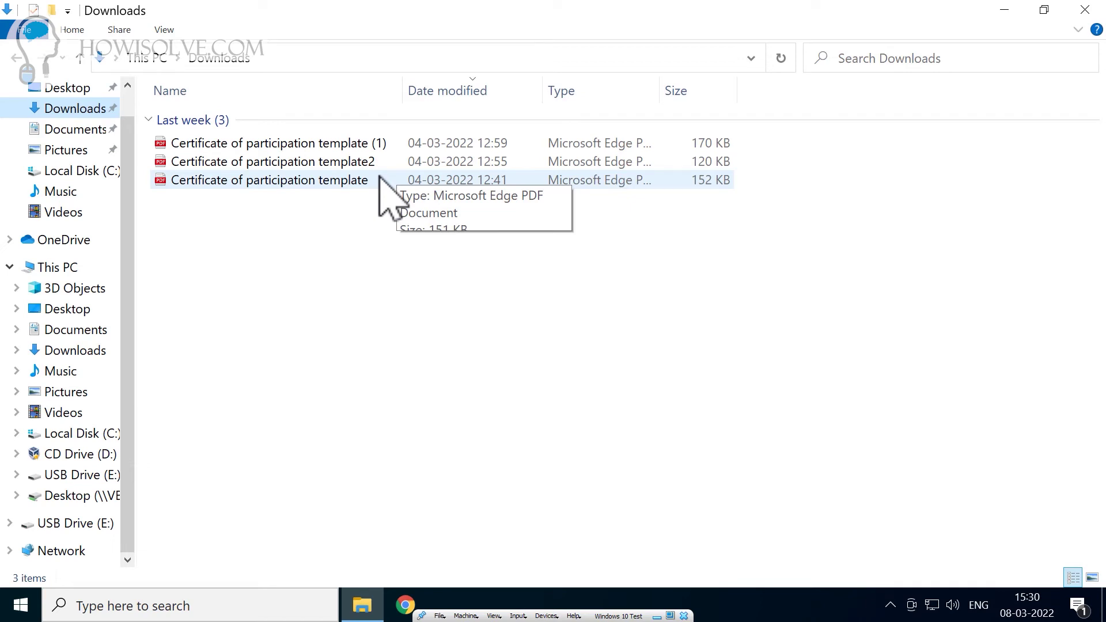
left_click(78, 475)
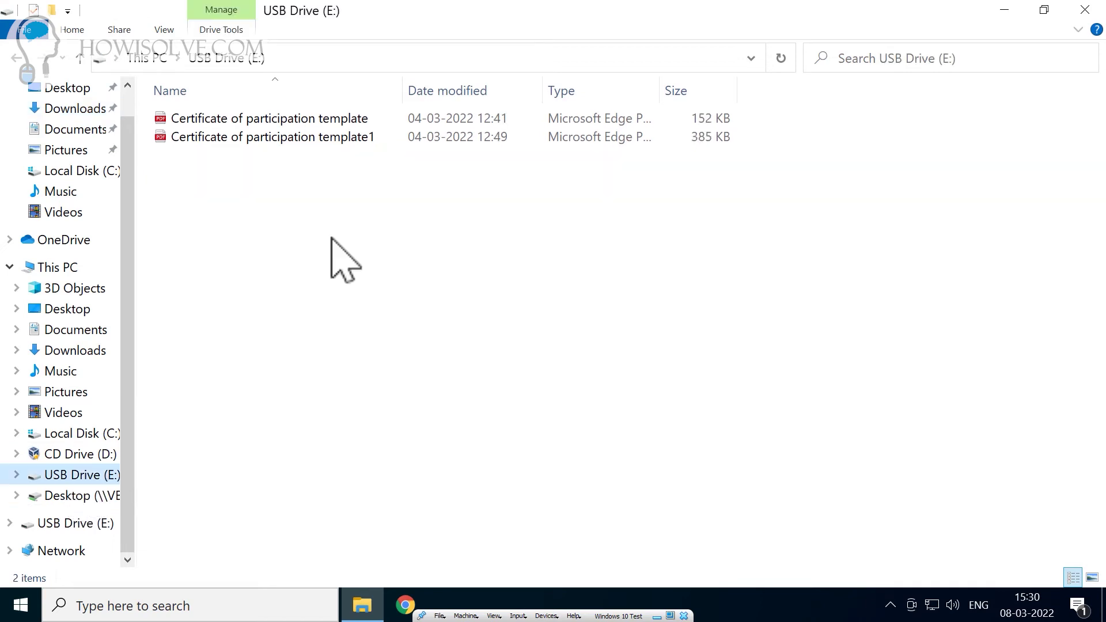
Step: Create a new folder named Documents on the USB drive
right_click(315, 225)
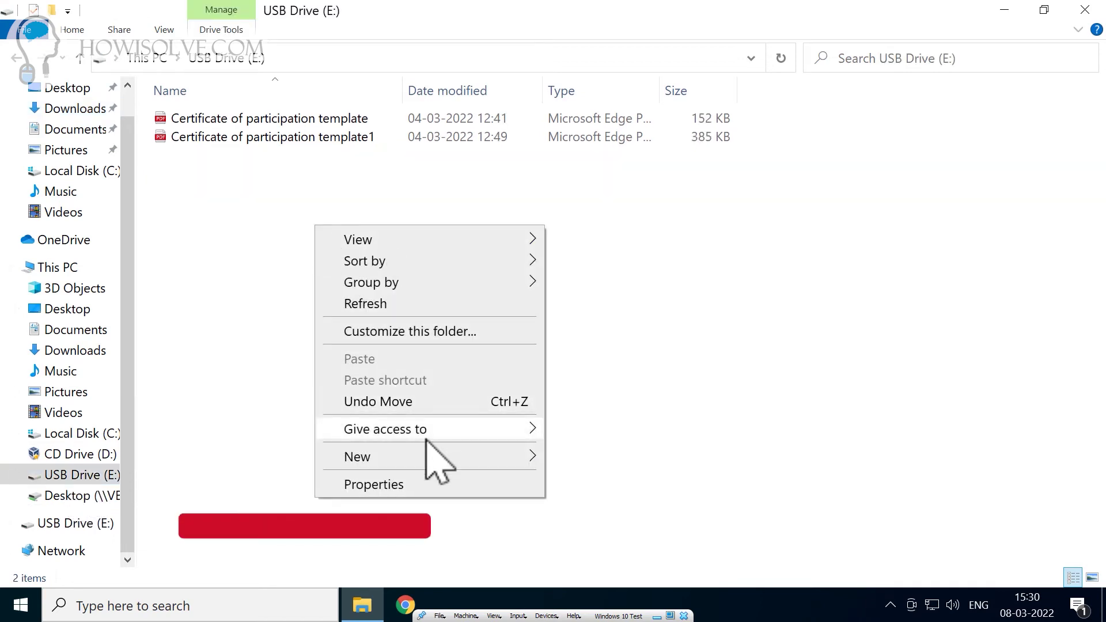
left_click(259, 217)
right_click(268, 190)
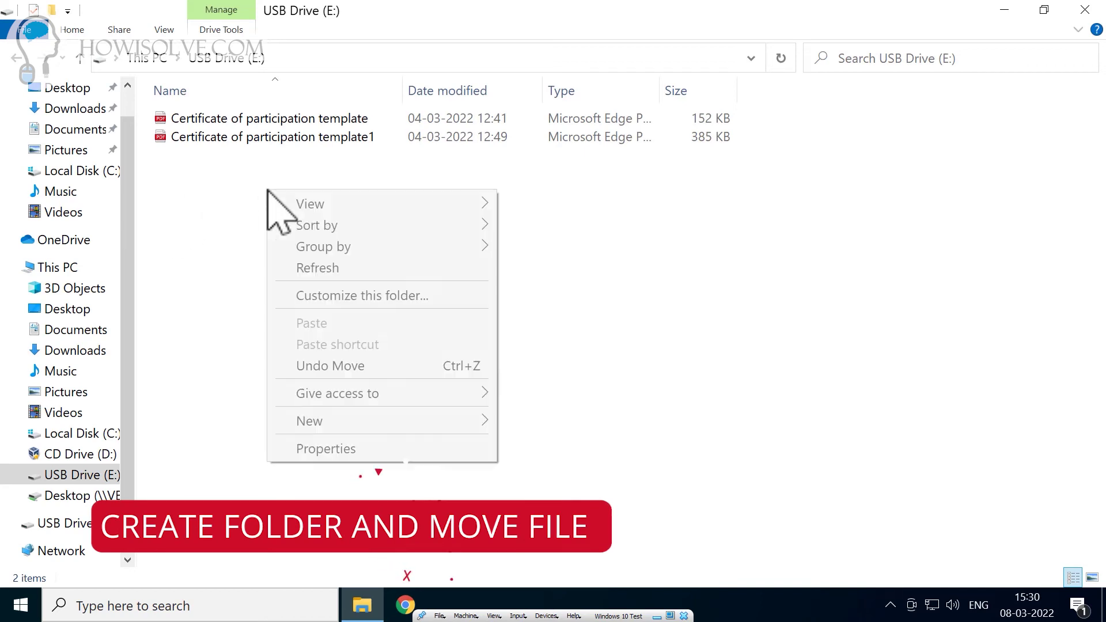
mouse_move(352, 424)
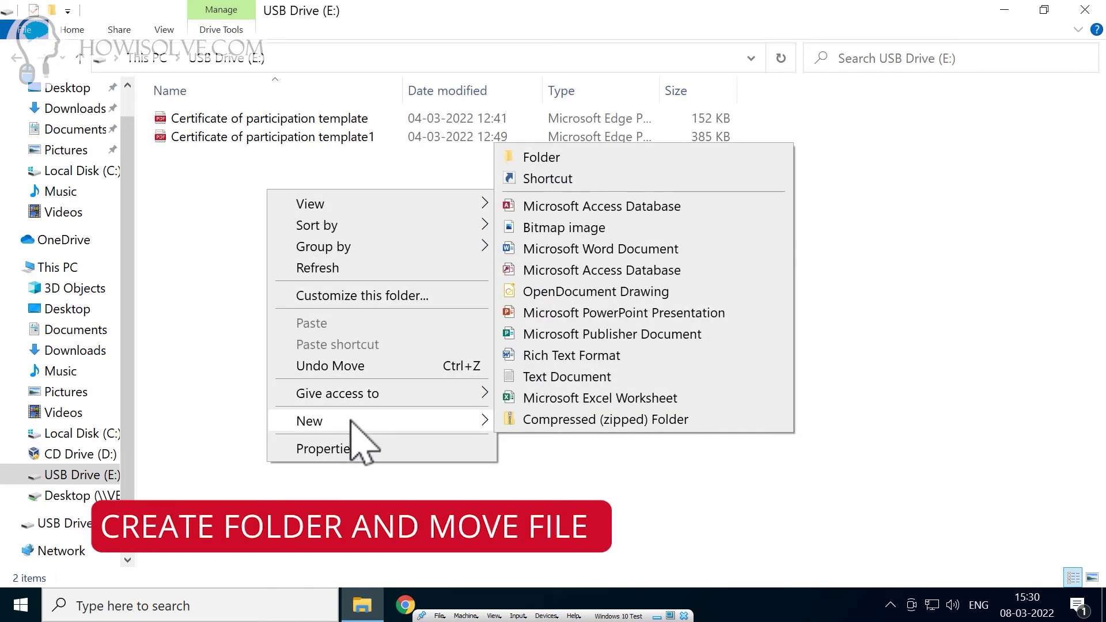
left_click(575, 156)
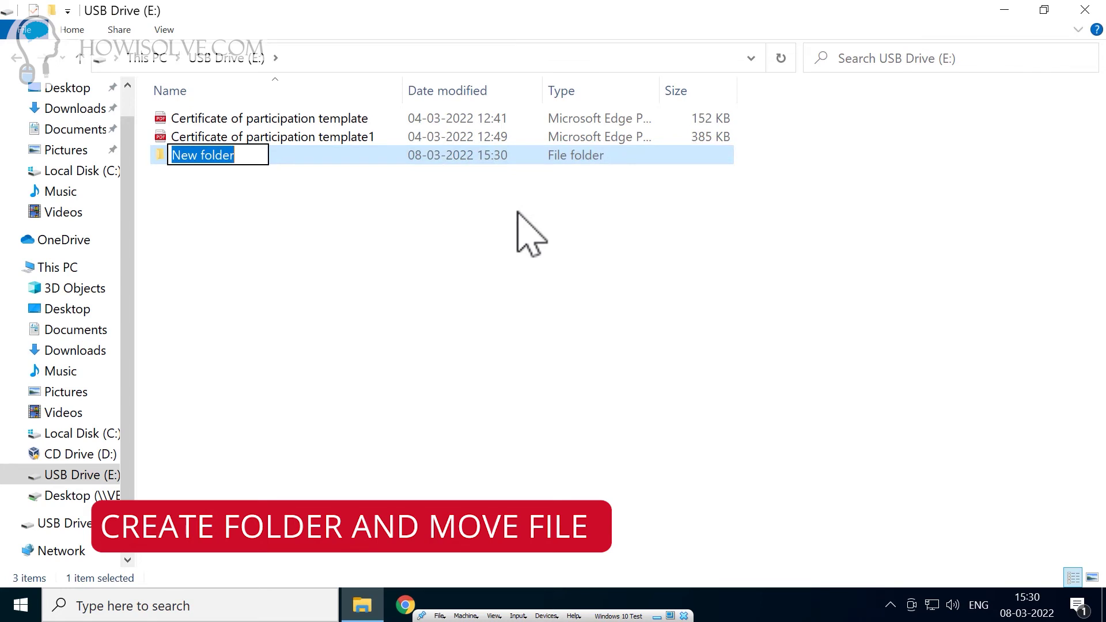
type("Documnets")
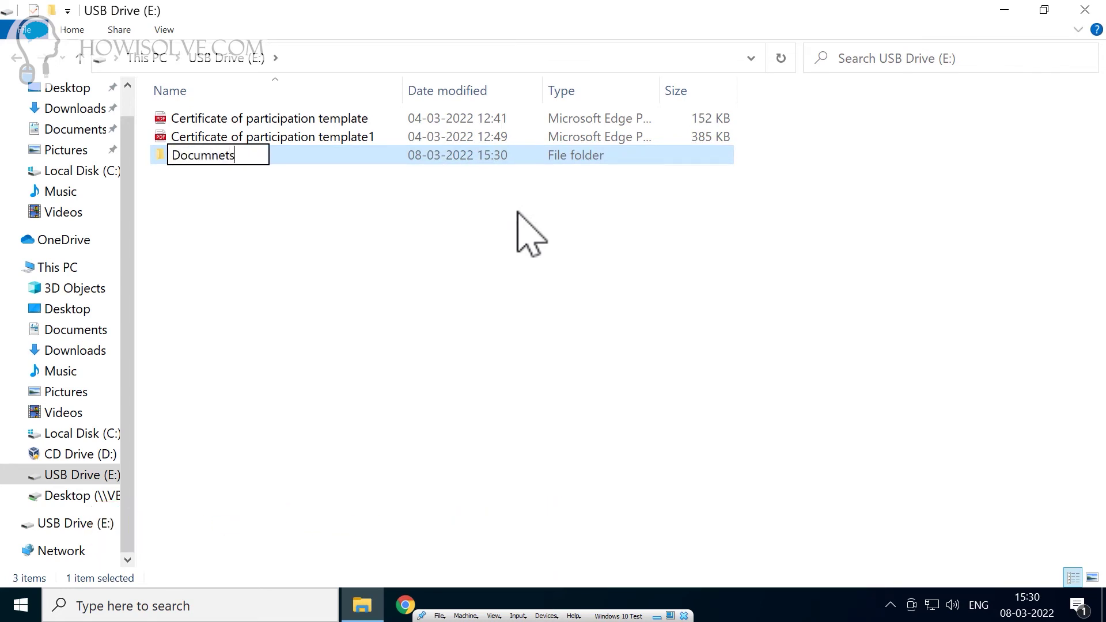
key("Return")
left_click(344, 273)
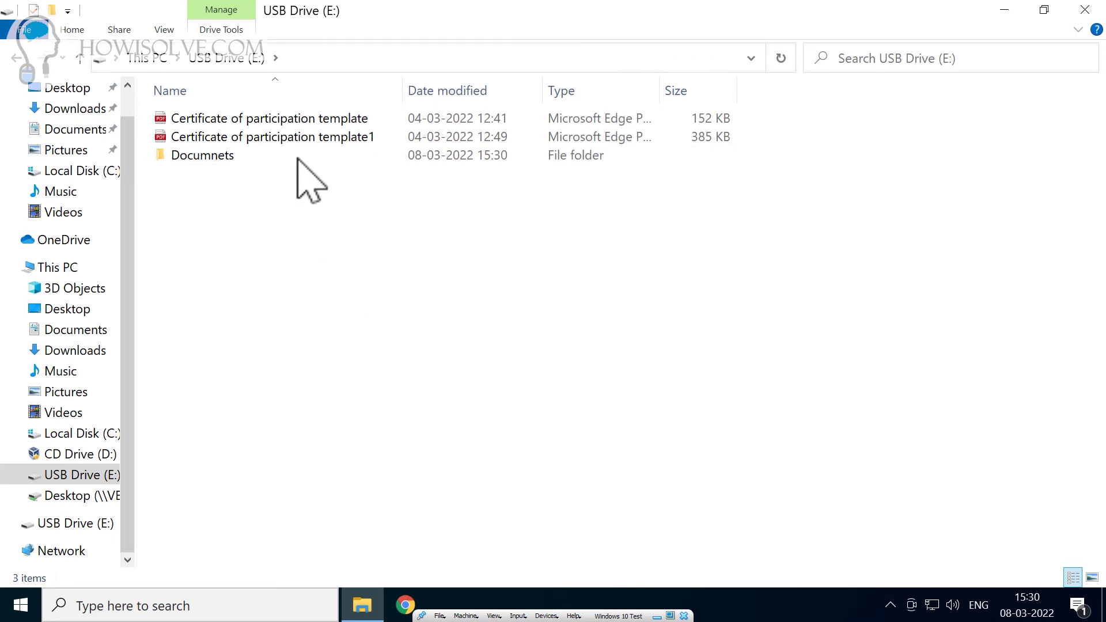
Step: Drag both certificate PDFs into the Documents folder
left_click(321, 124)
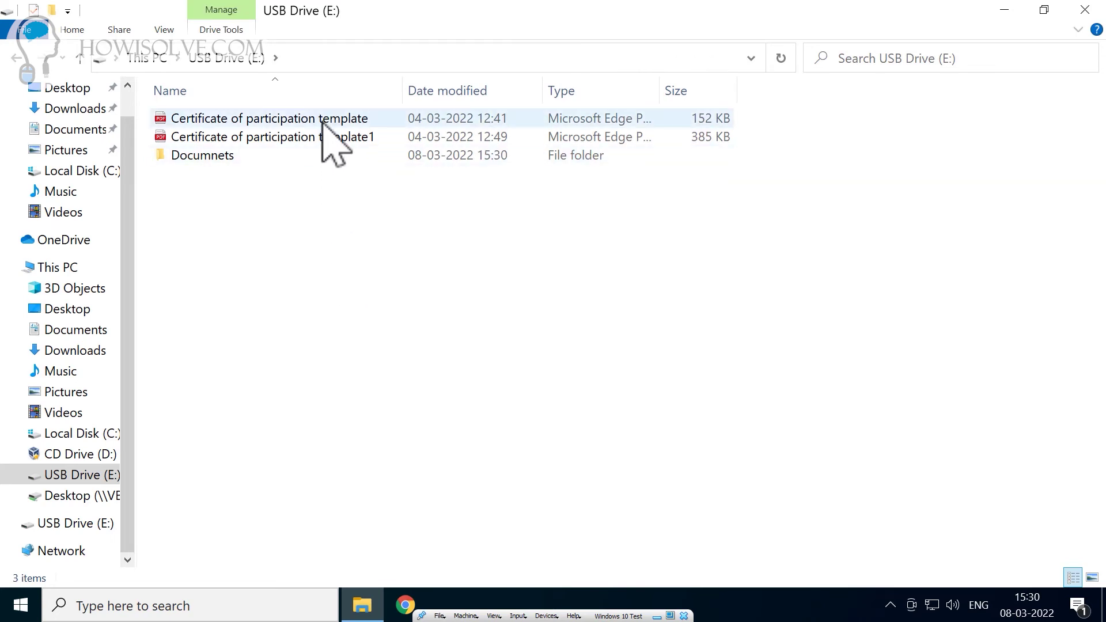
left_click(319, 134, "ctrl")
left_click_drag(319, 133, 242, 161)
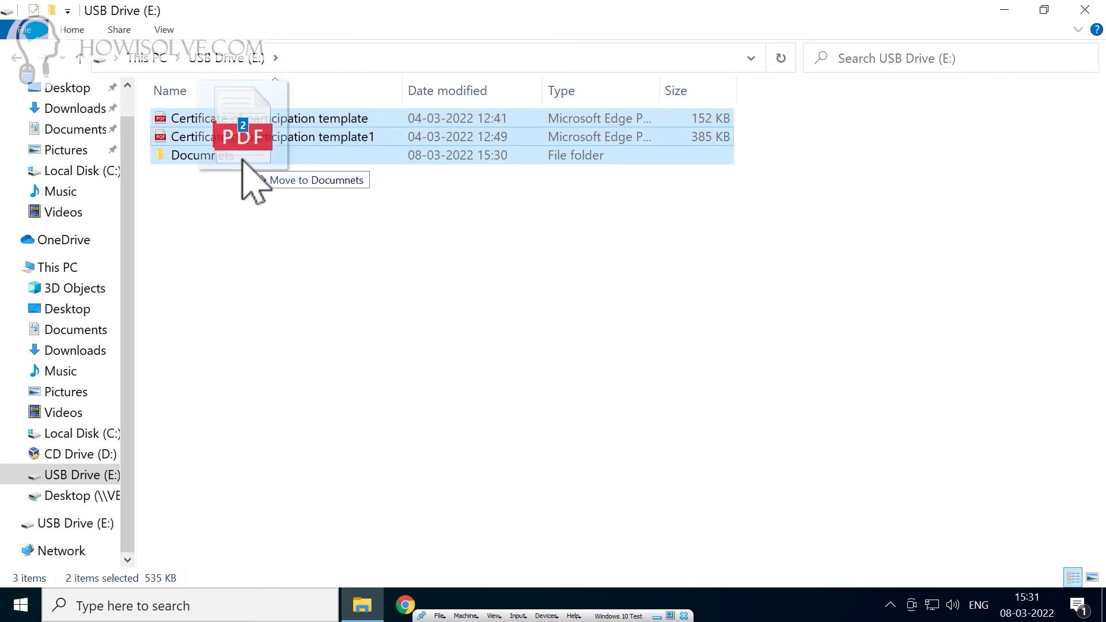
left_click_drag(242, 161, 242, 161)
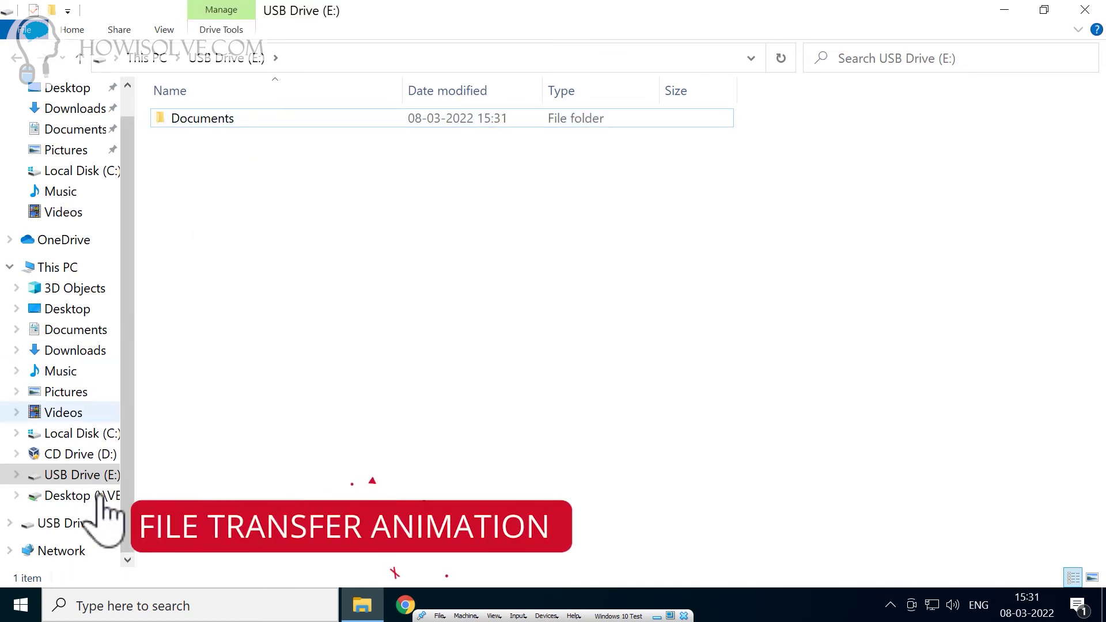
Step: Copy the first MKV workout video from Desktop (\\VBoxSvr) (Z:), then return to USB Drive (E:)
left_click(86, 522)
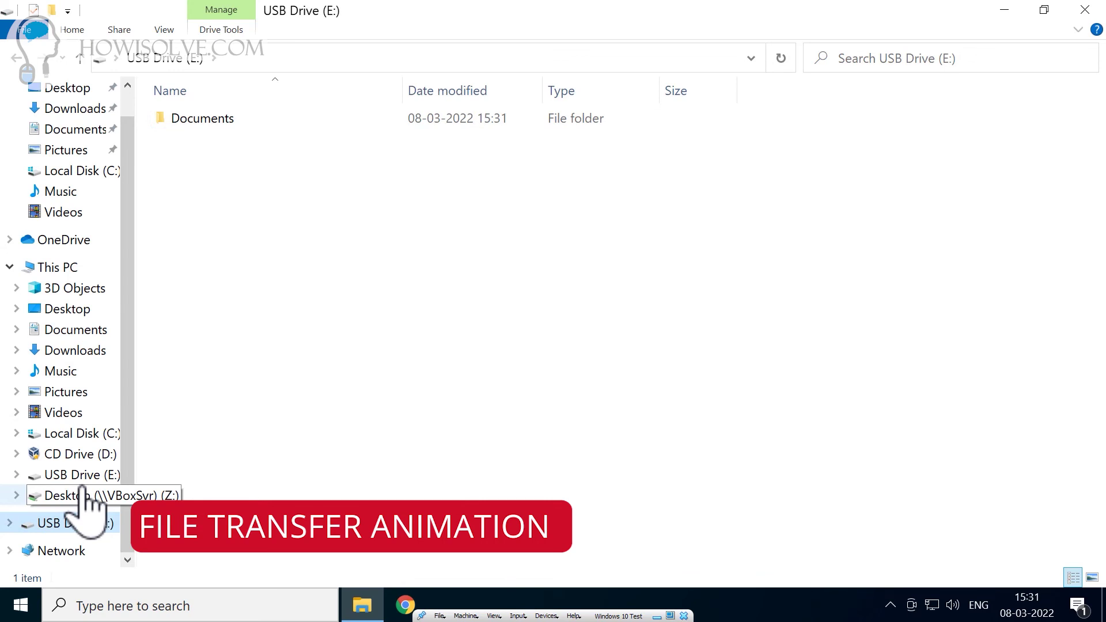
left_click(86, 496)
scroll(346, 207, "down", 3)
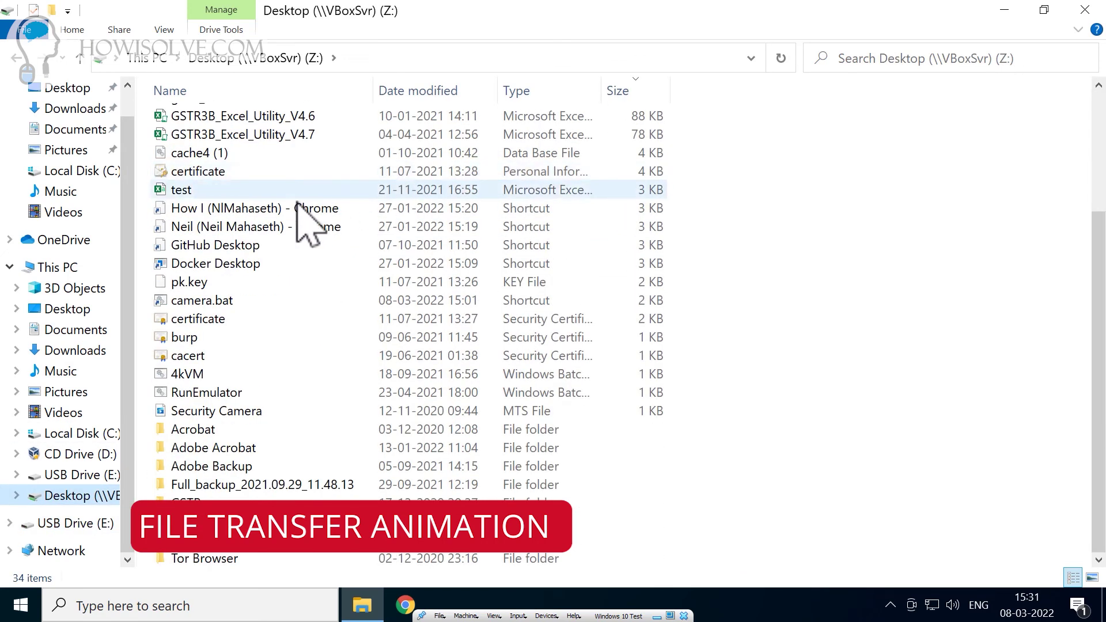
scroll(306, 222, "up", 3)
right_click(269, 120)
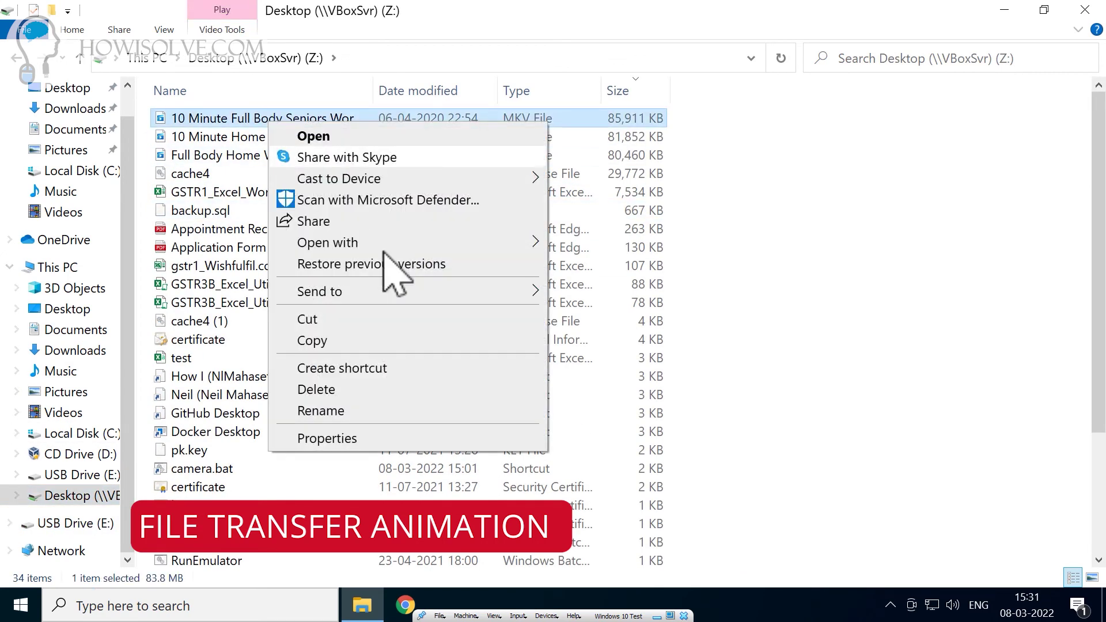
left_click(349, 340)
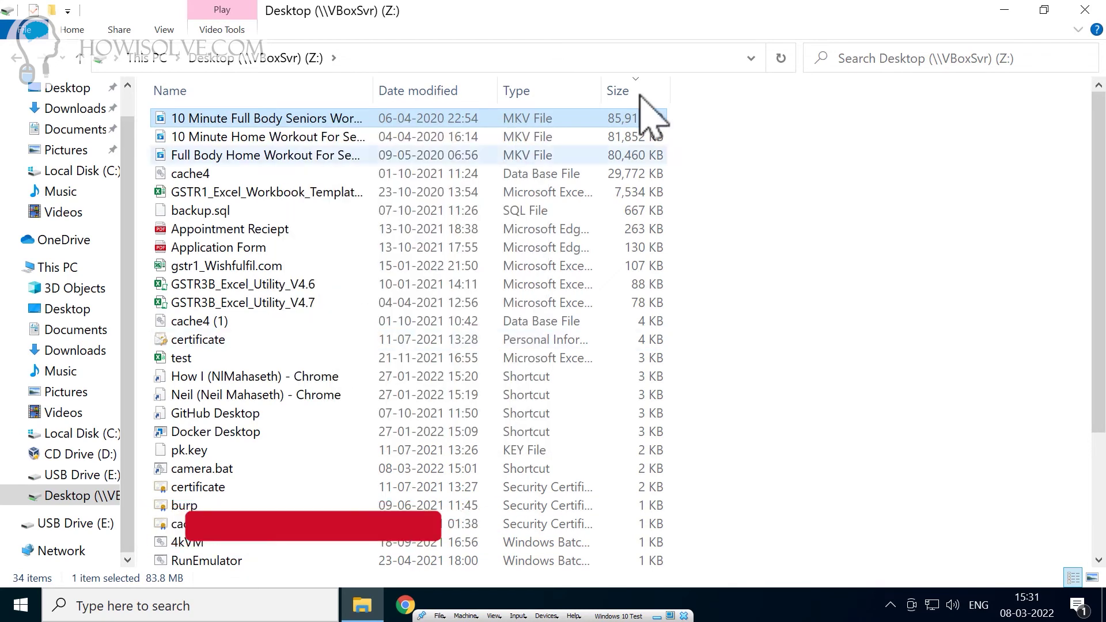
left_click(72, 475)
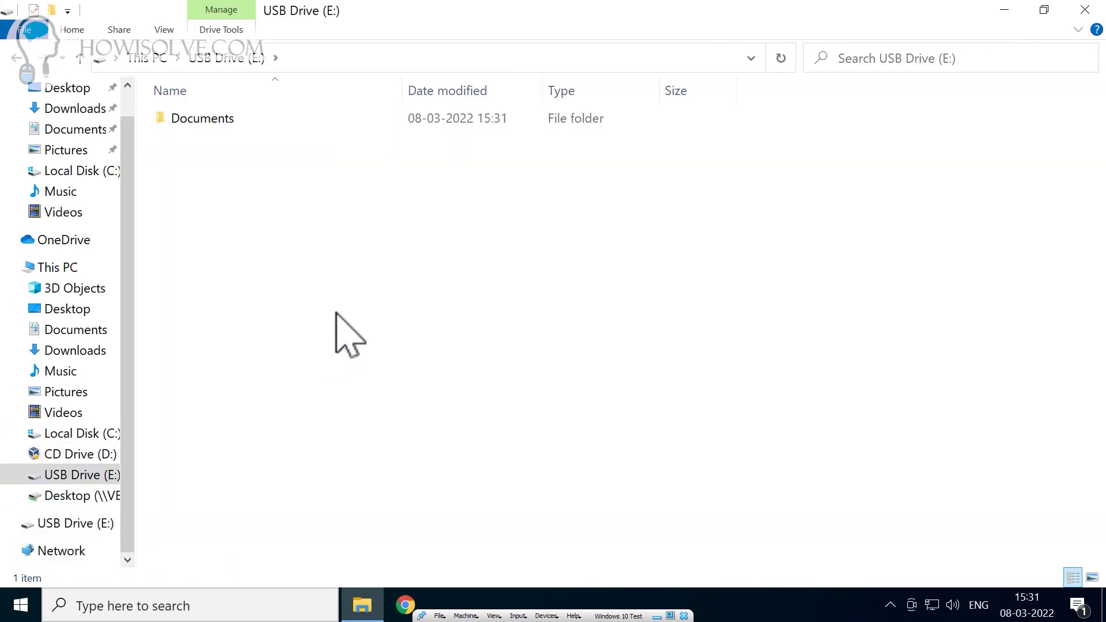
Step: Paste the 10 Minute Full Body Seniors Workout MKV onto USB Drive (E:) beside Documents
key("ctrl+v")
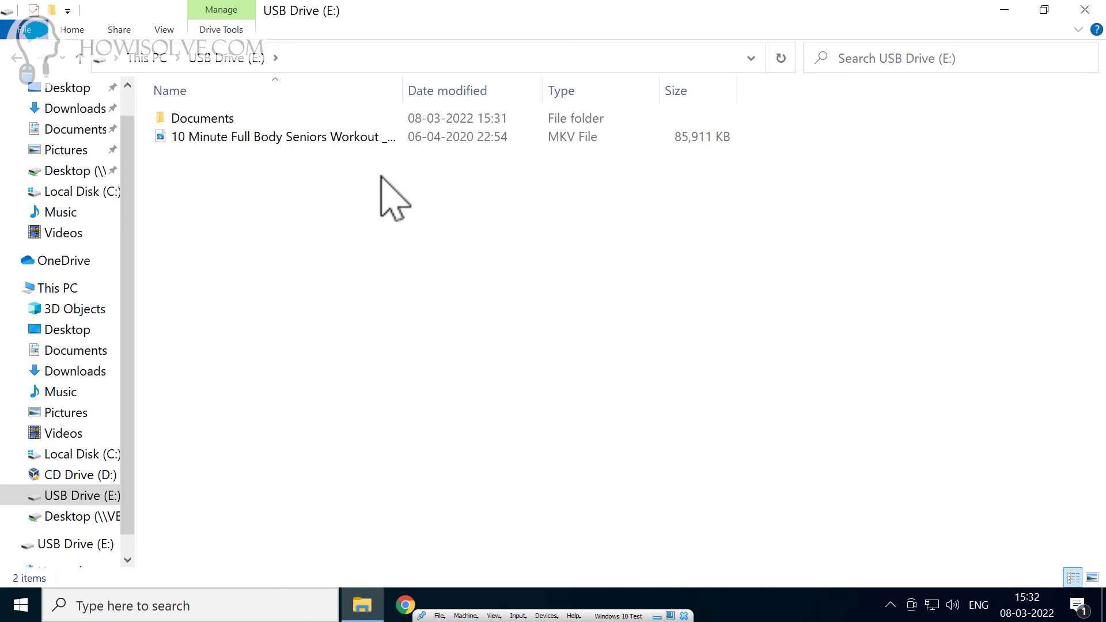
left_click(891, 605)
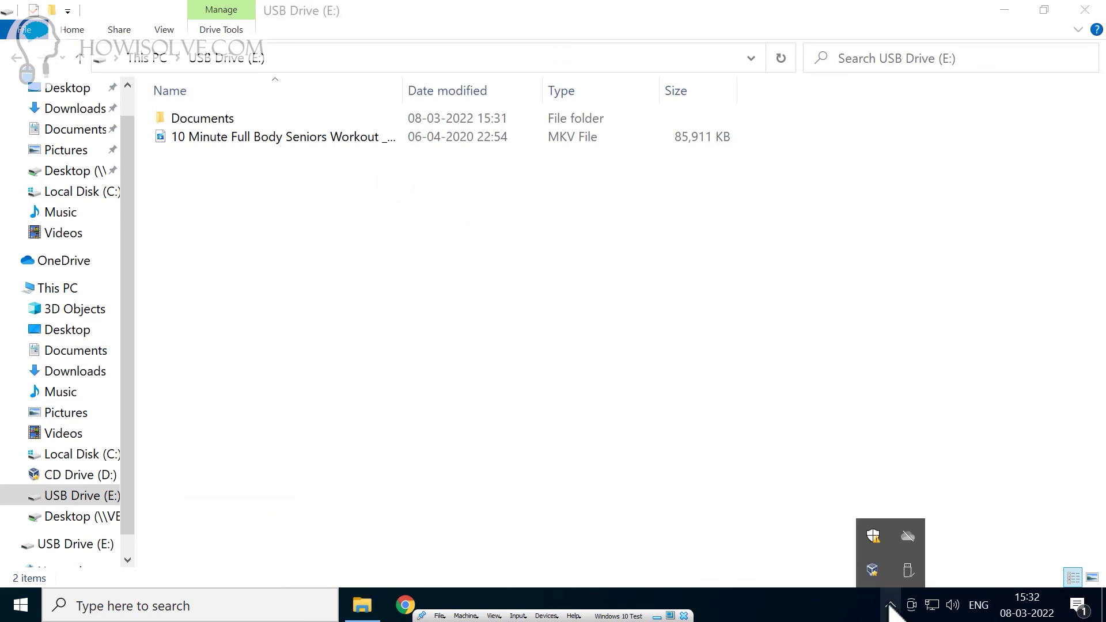
Step: Eject the Moser Baer Disk (USB Drive E:) from the Safely Remove Hardware menu
left_click(910, 570)
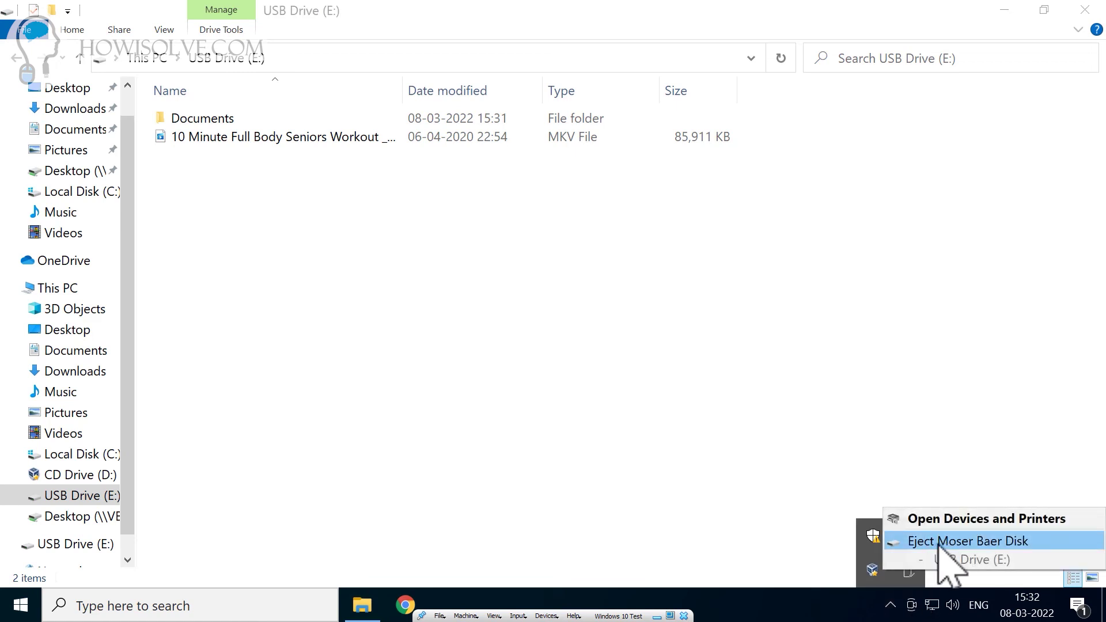
left_click(948, 547)
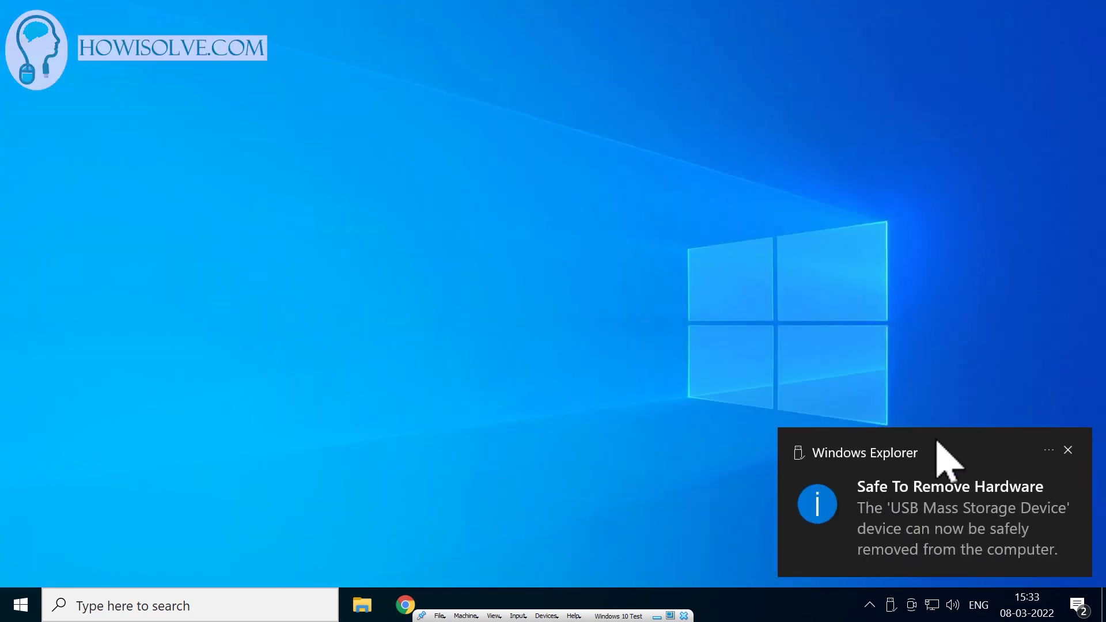